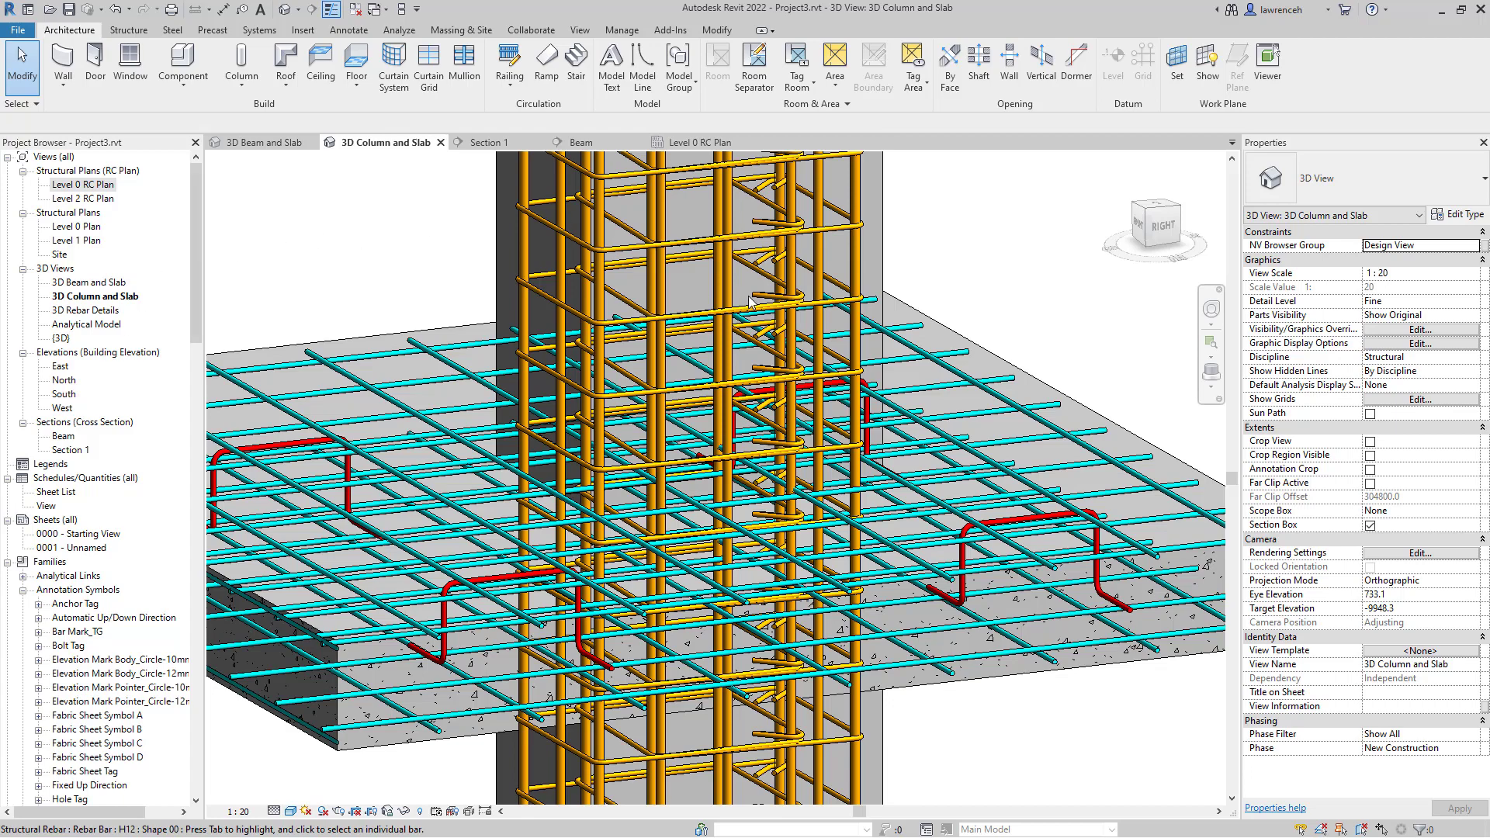
- Orbit and zoom the 3D Column and Slab view onto the column-slab joint's diagonal rebar
shift+middle_drag(750, 303, 723, 681)
scroll(957, 644, up, 3)
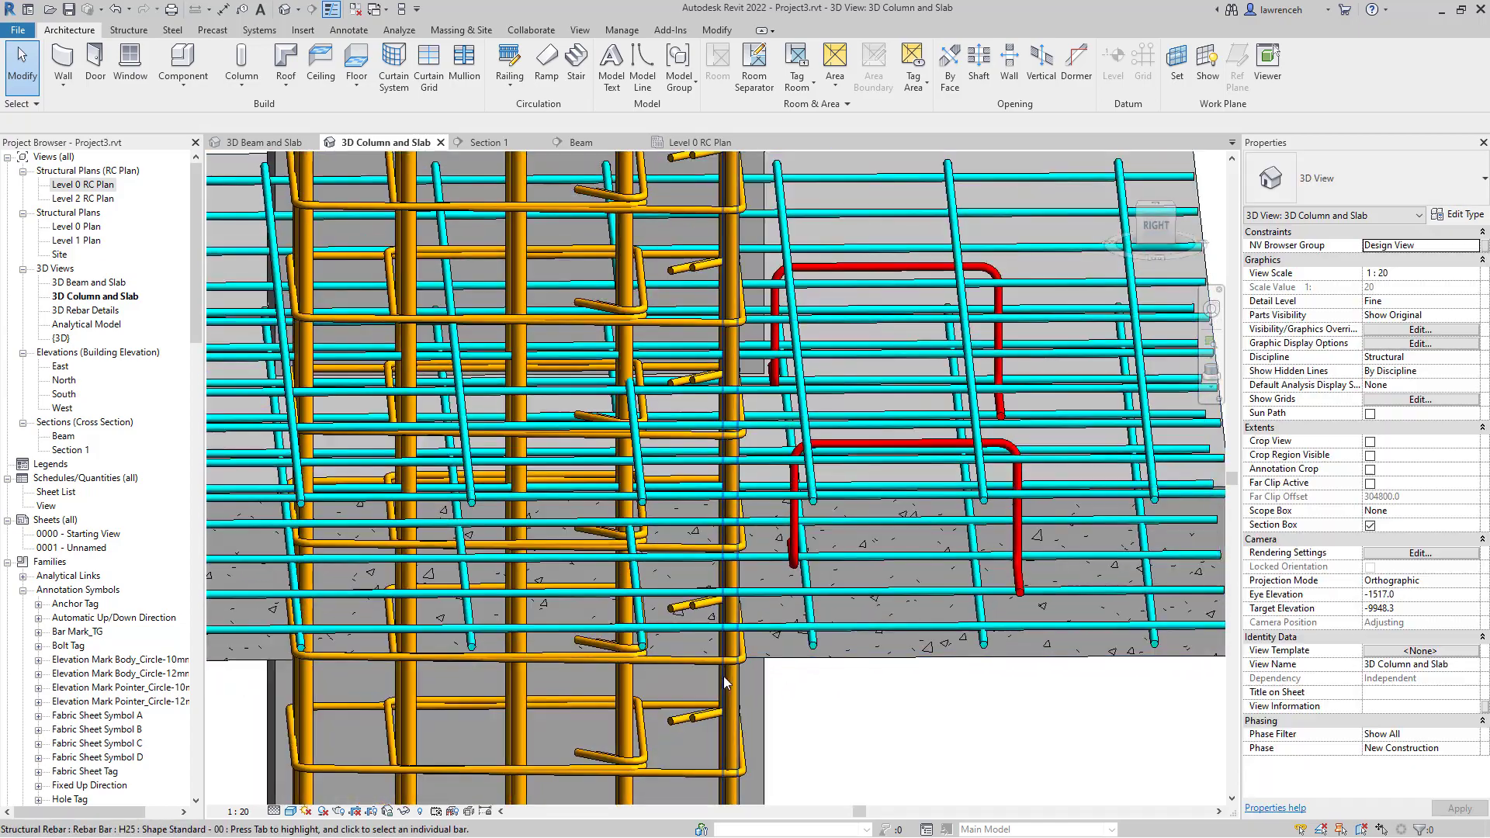
shift+middle_drag(664, 613, 574, 346)
scroll(575, 346, up, 4)
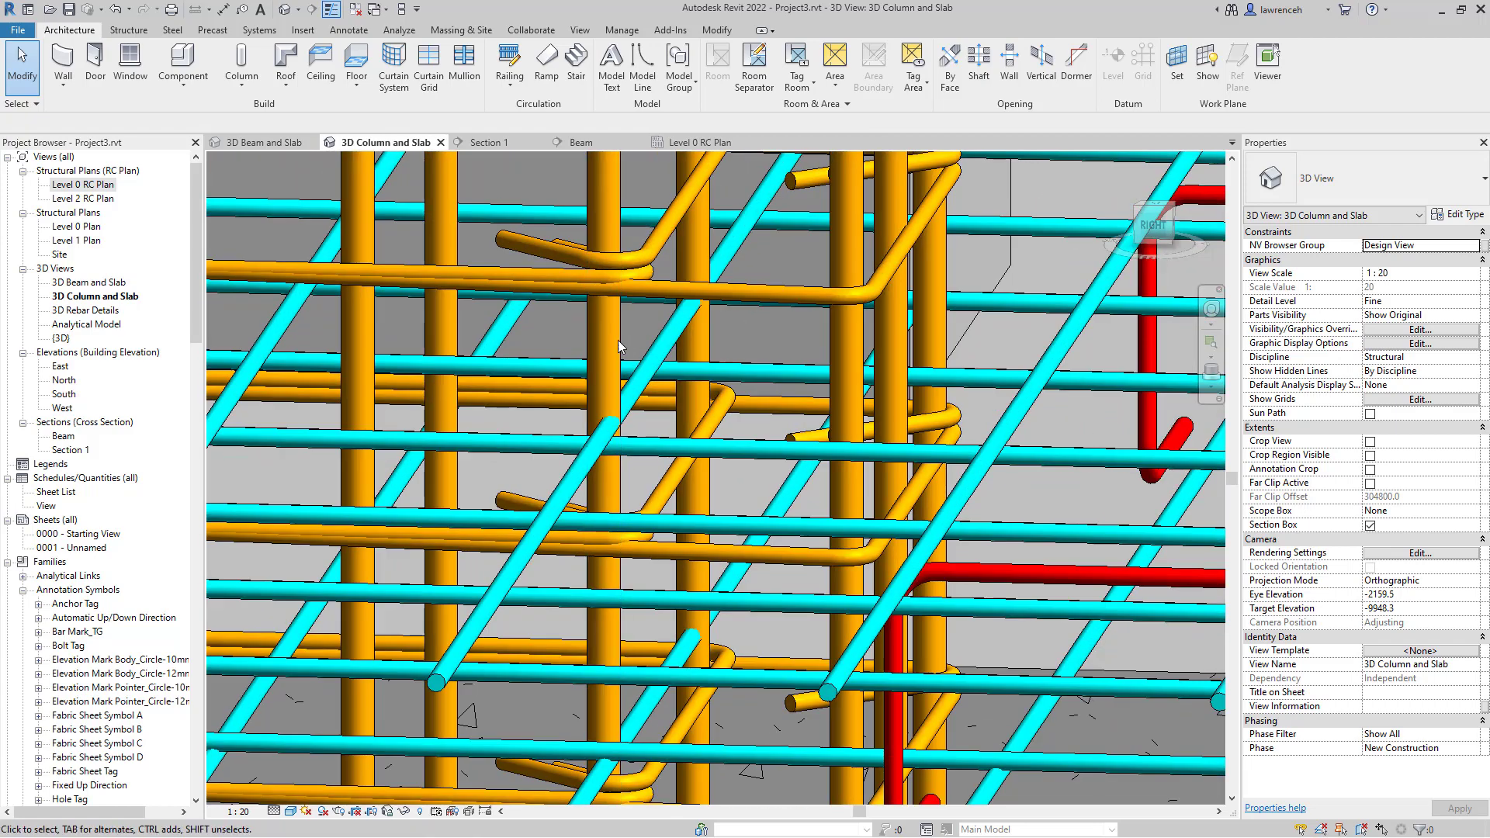
scroll(618, 342, down, 5)
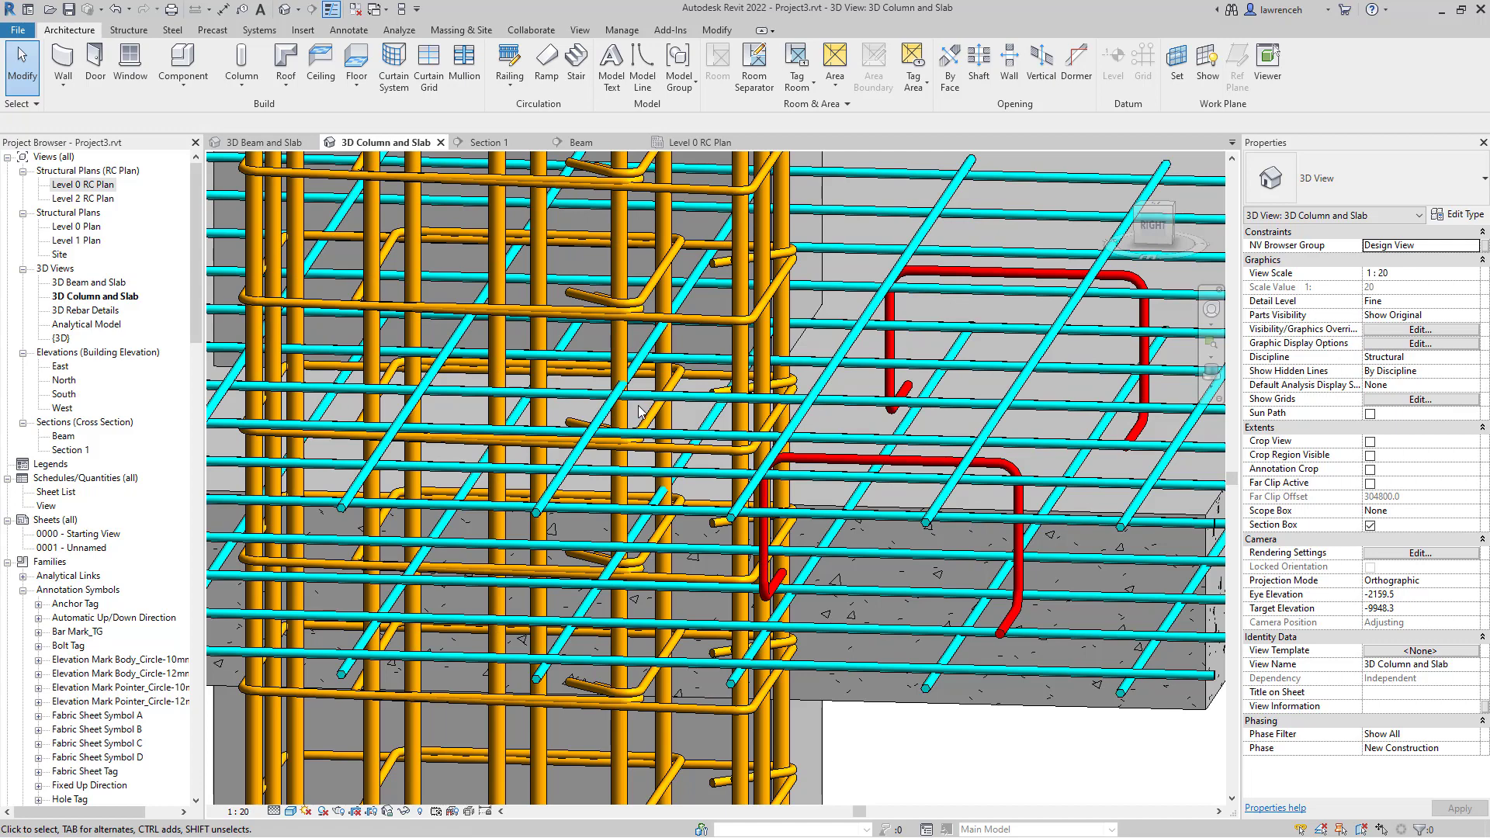
- Move one bar of the diagonal slab rebar set from 296.8 mm to 275 mm spacing
click(567, 460)
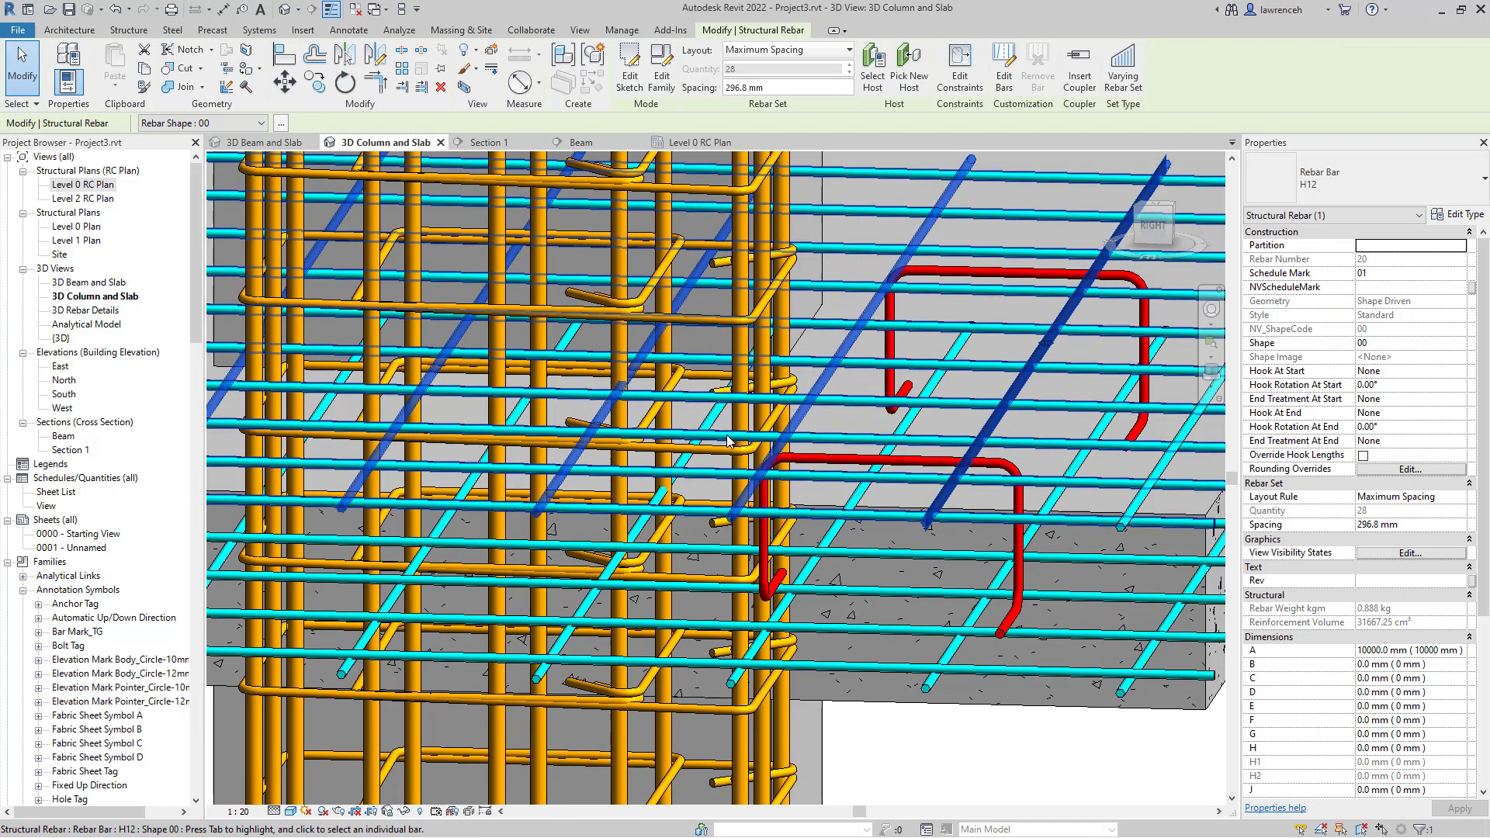
click(1005, 87)
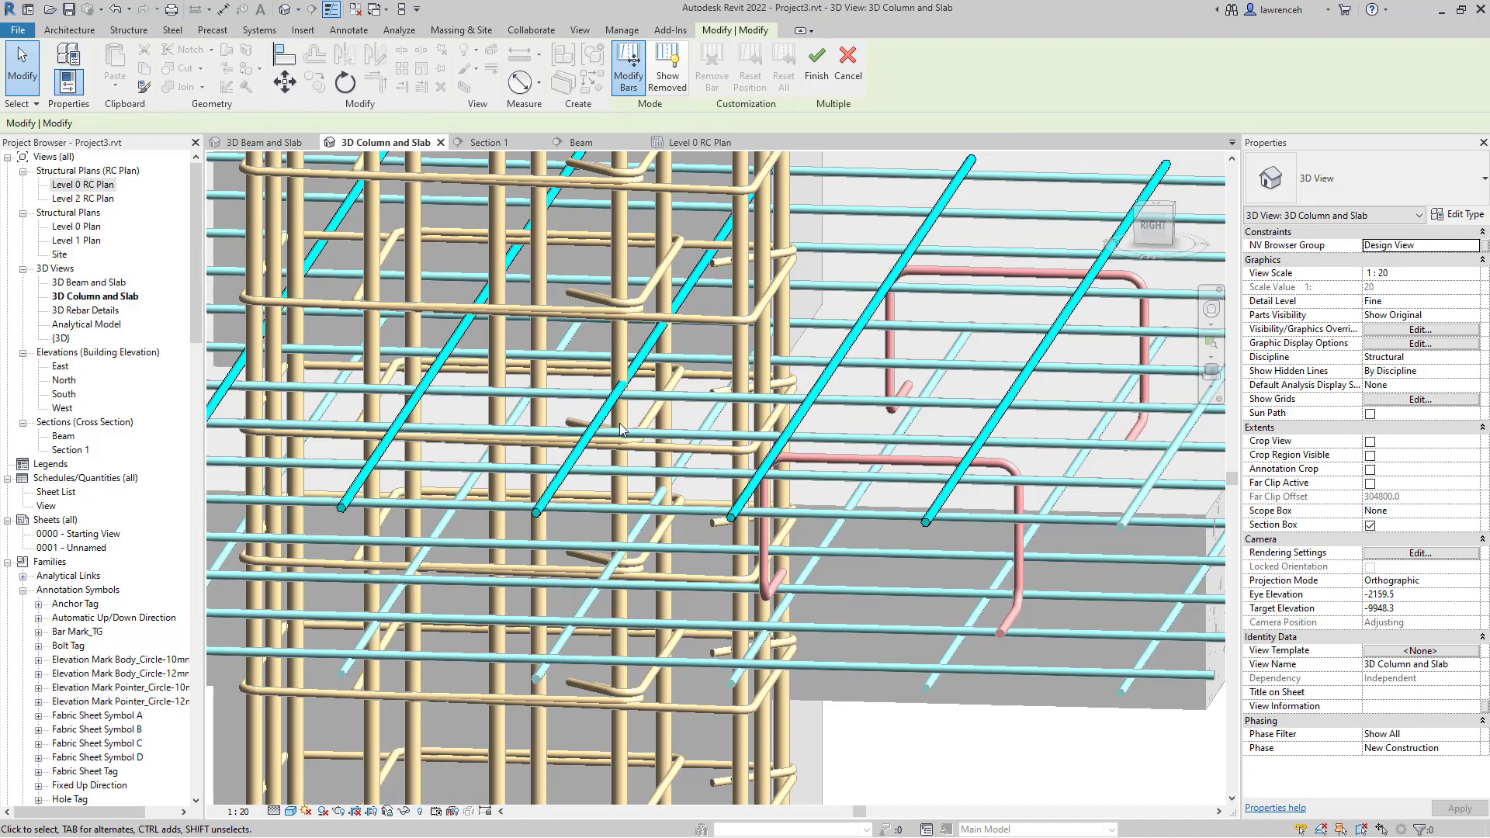
click(582, 467)
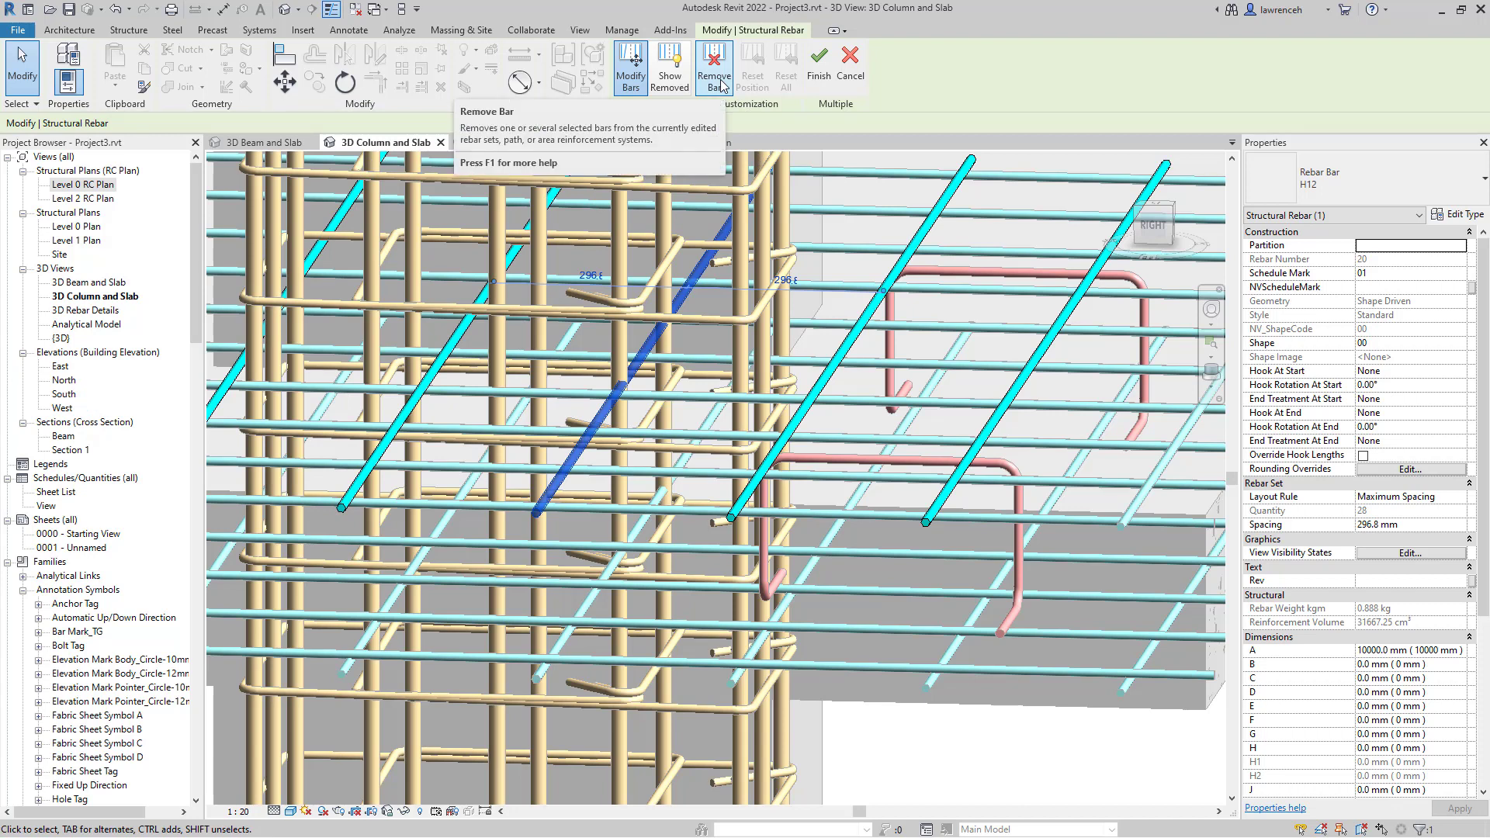
click(786, 279)
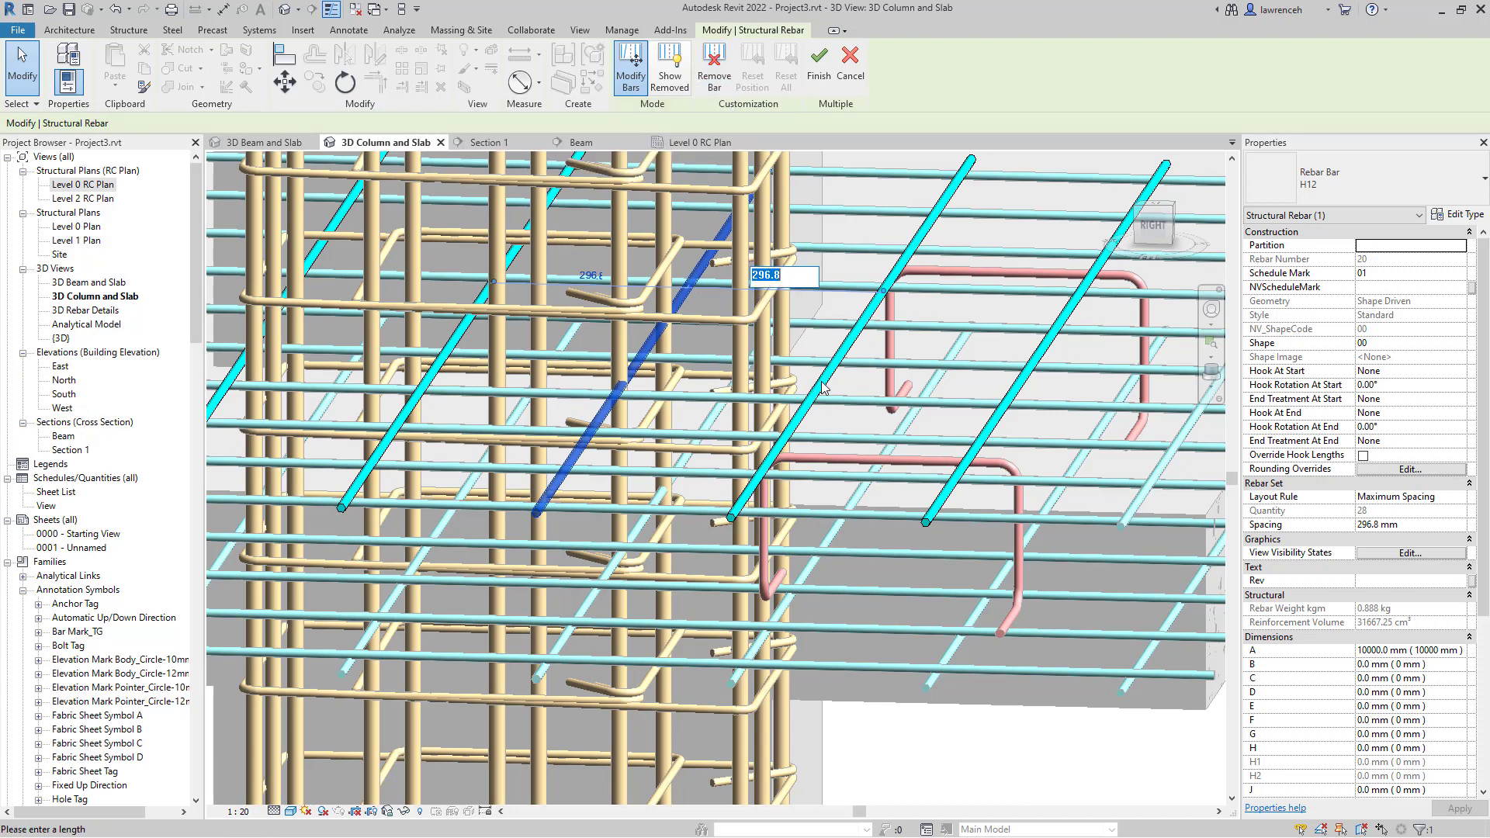
text(275)
key(Return)
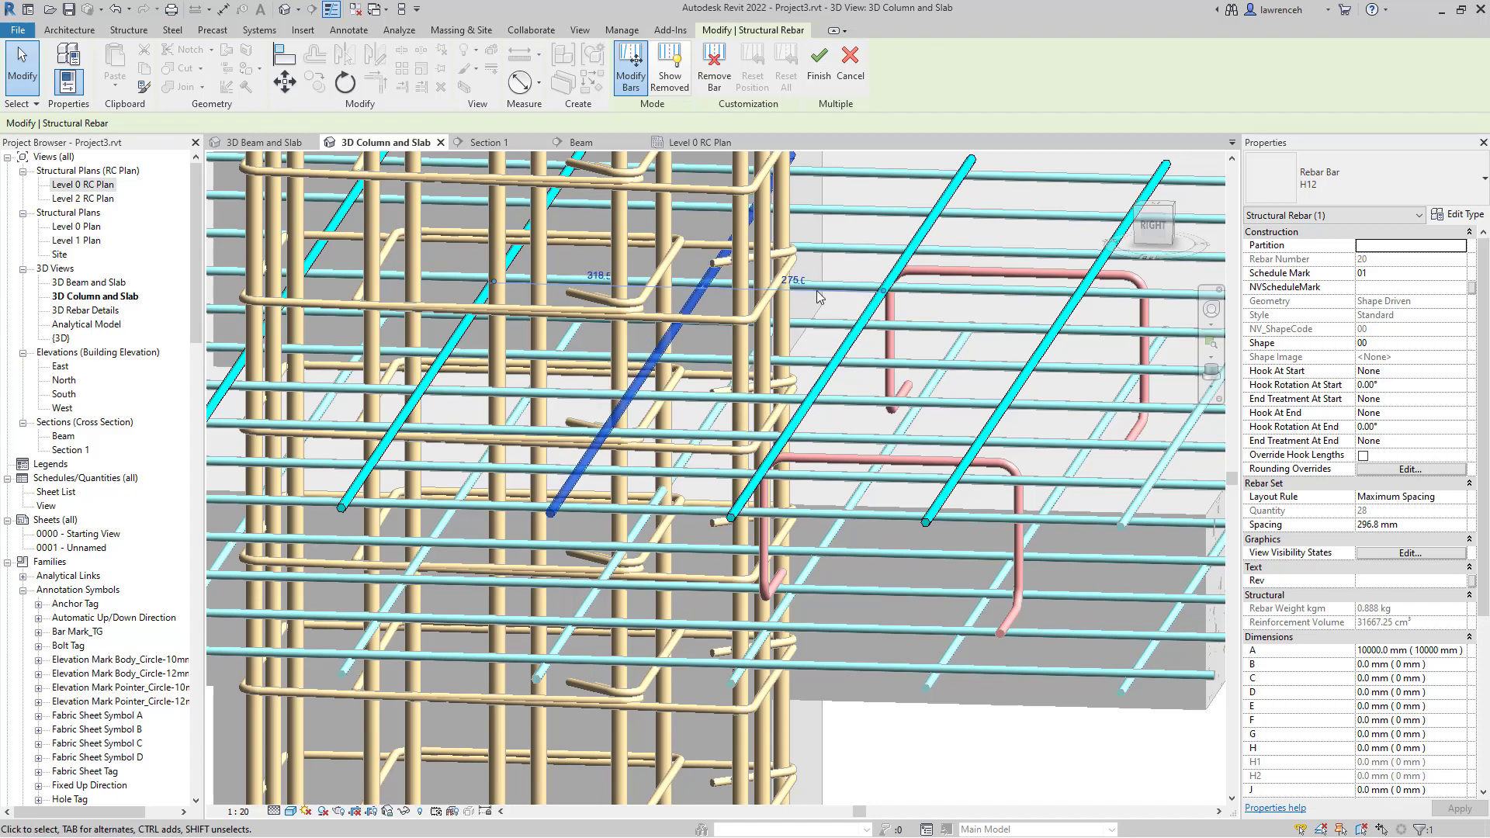
- Reposition a second slab bar to 275 mm from one neighbour, 318 mm from the other
click(819, 66)
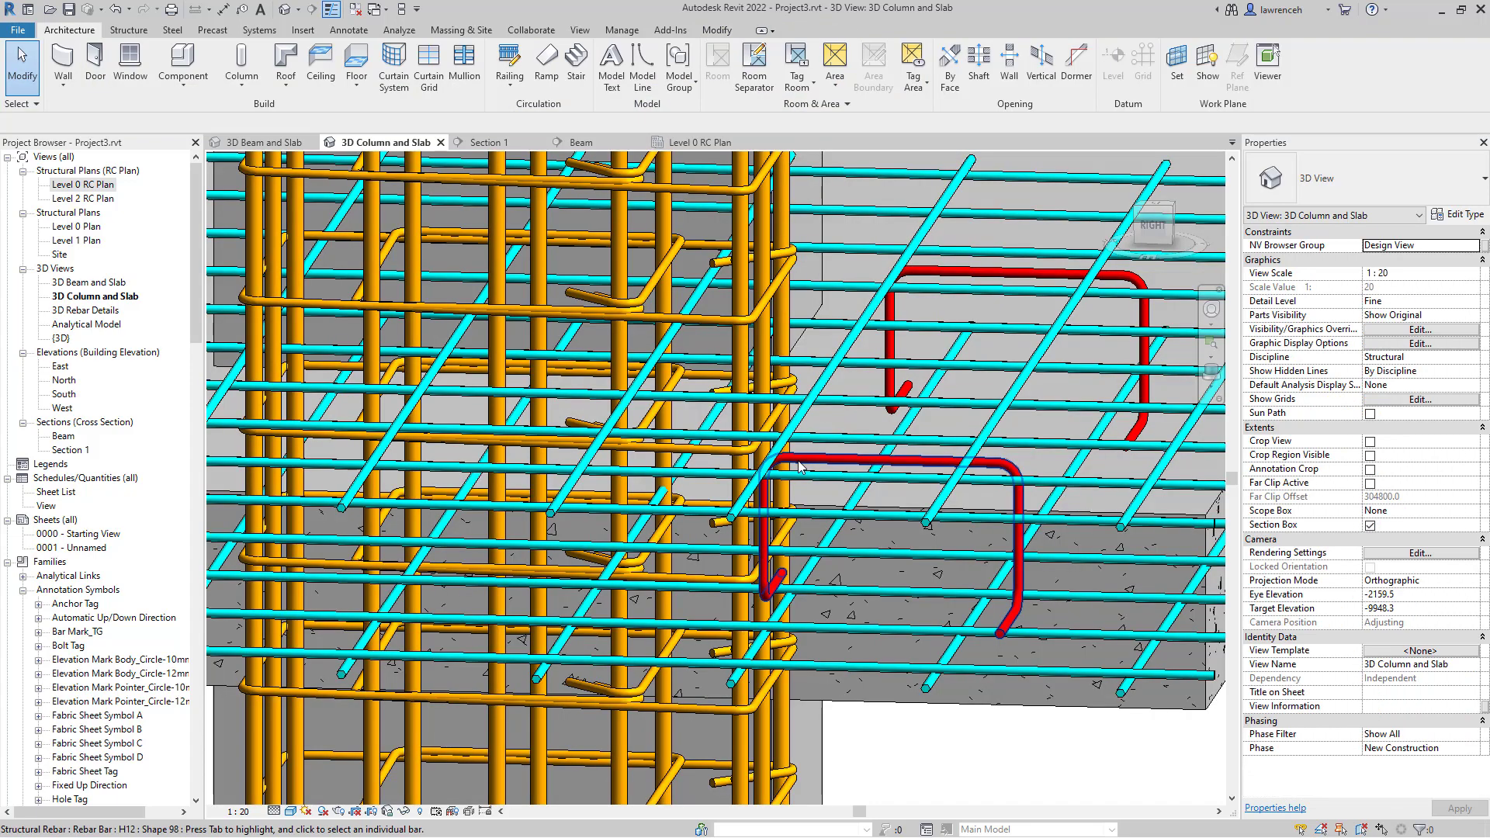
click(658, 610)
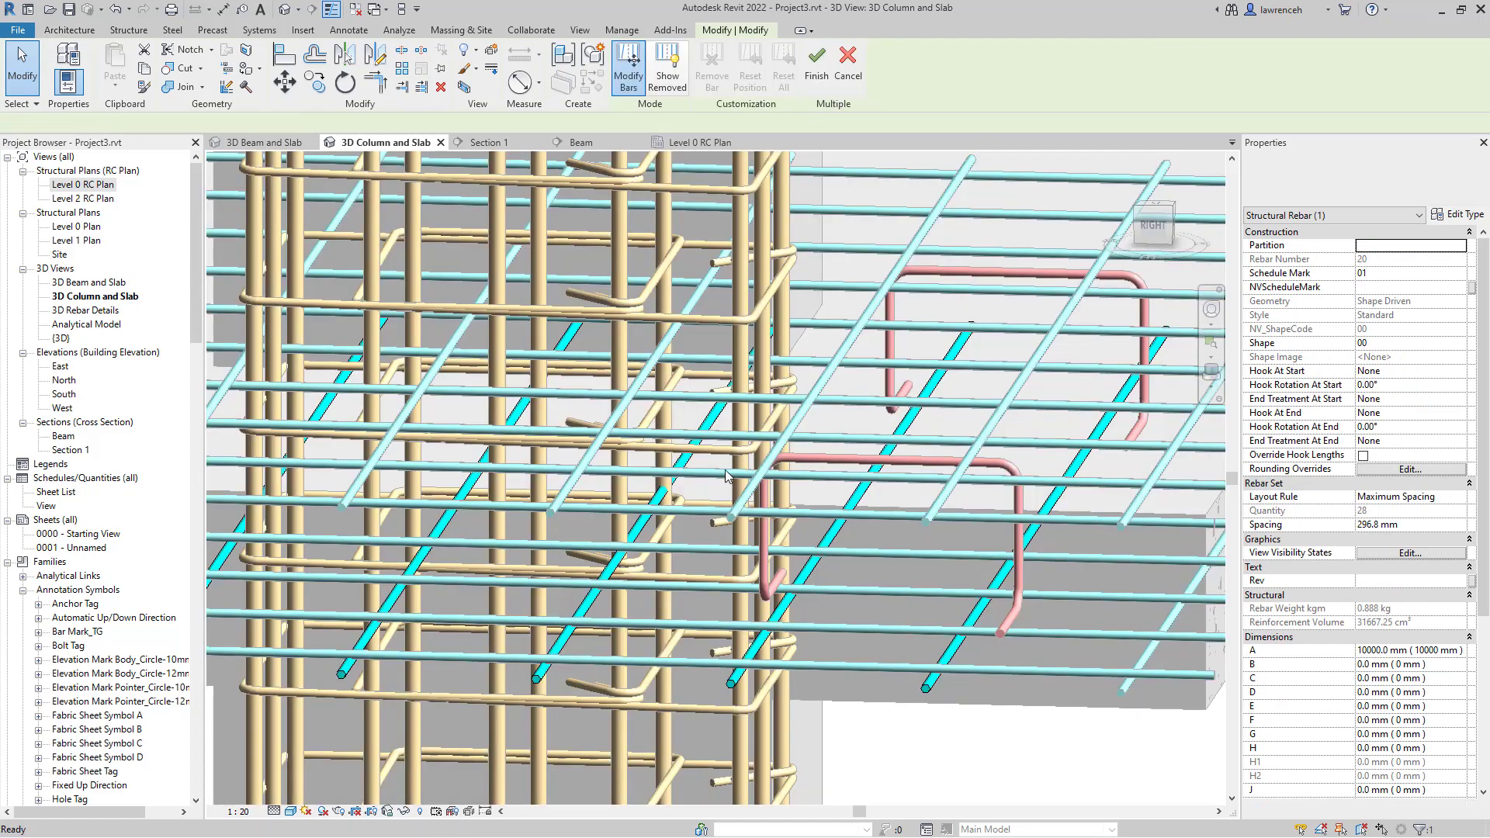
click(1004, 74)
click(619, 578)
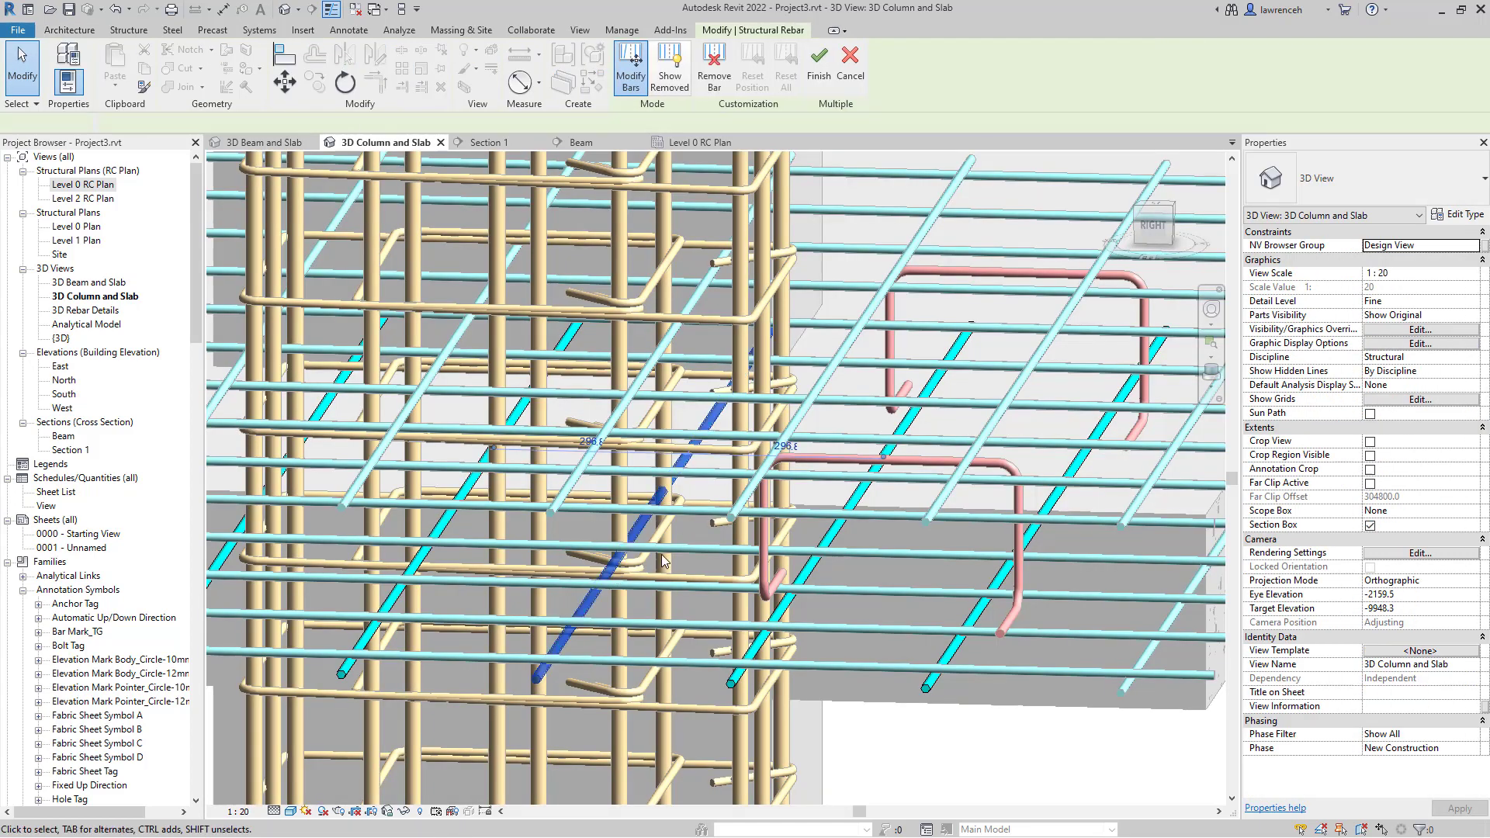
click(785, 447)
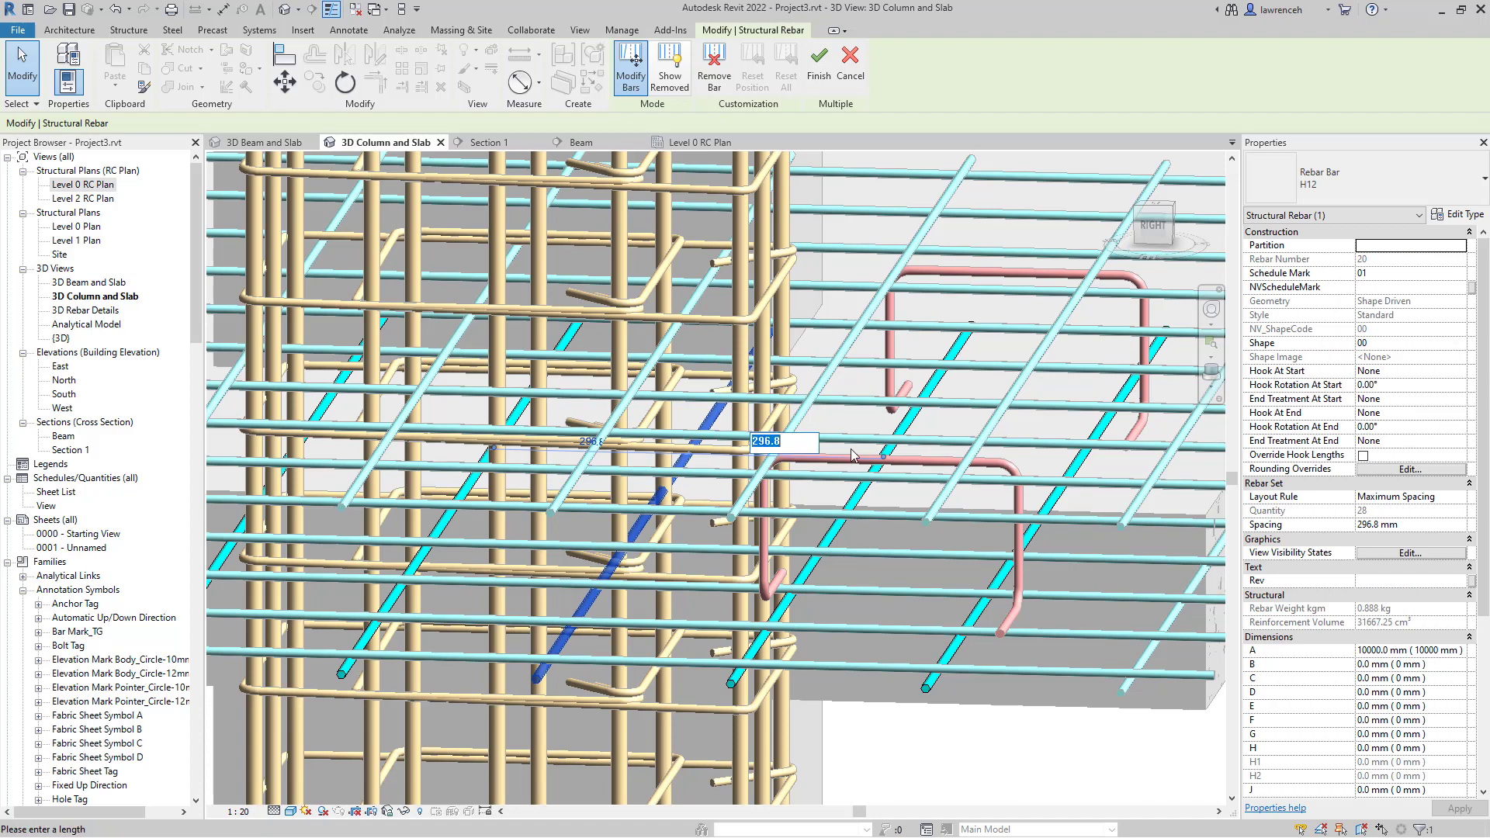
text(275)
key(Return)
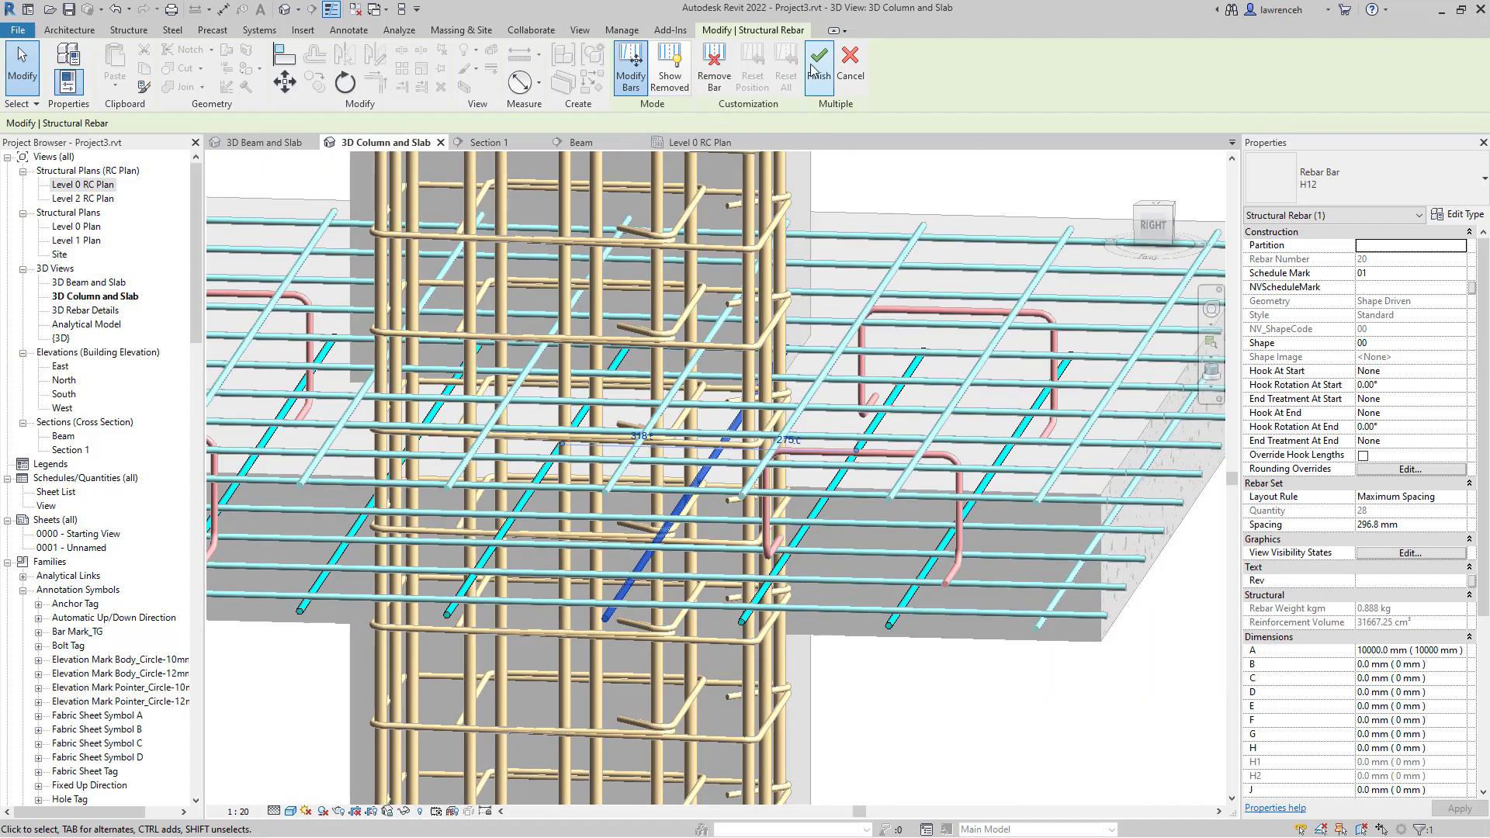
click(819, 70)
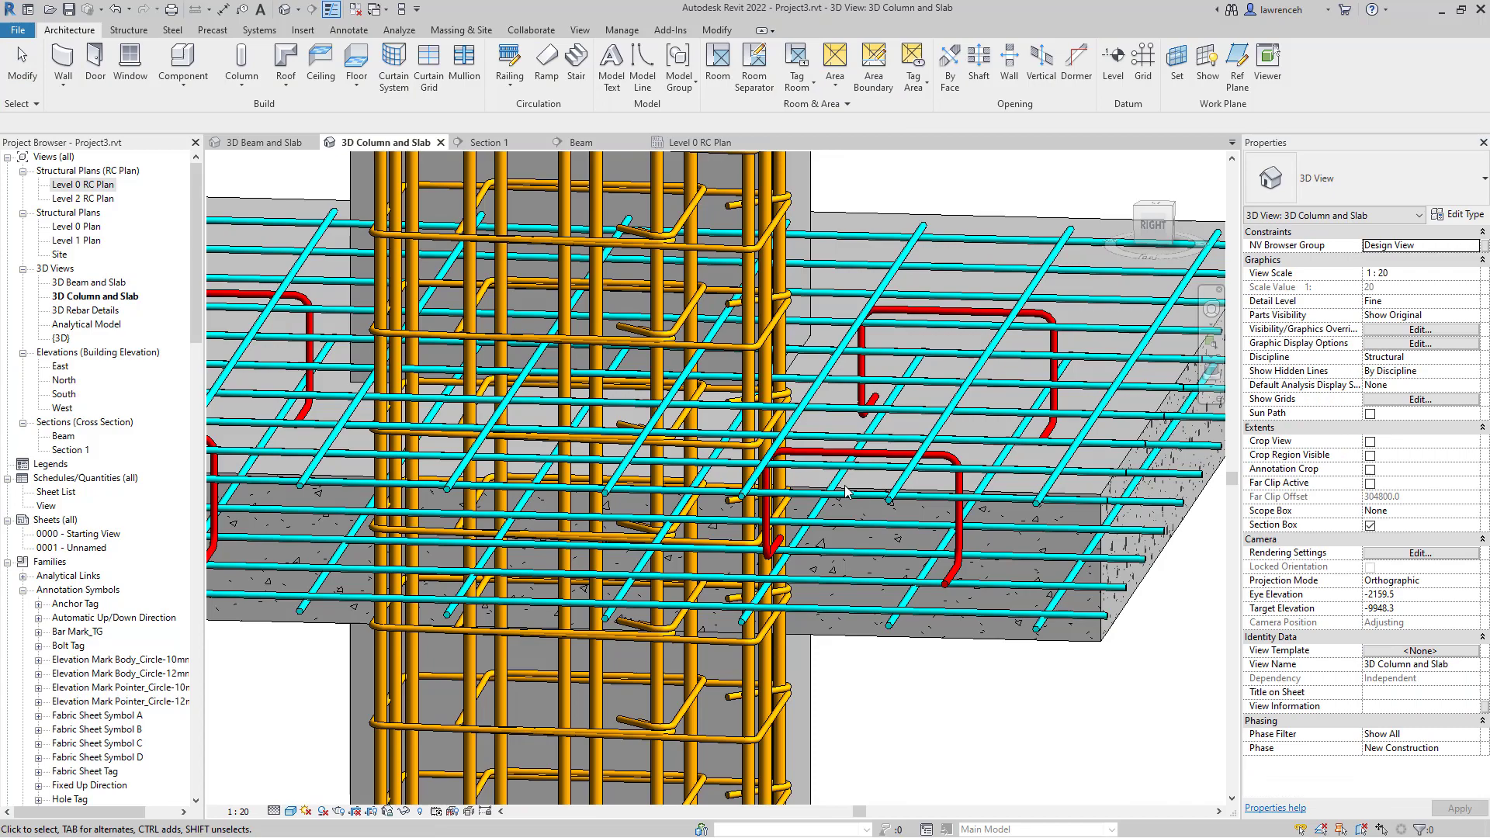
shift+middle_drag(844, 486, 875, 603)
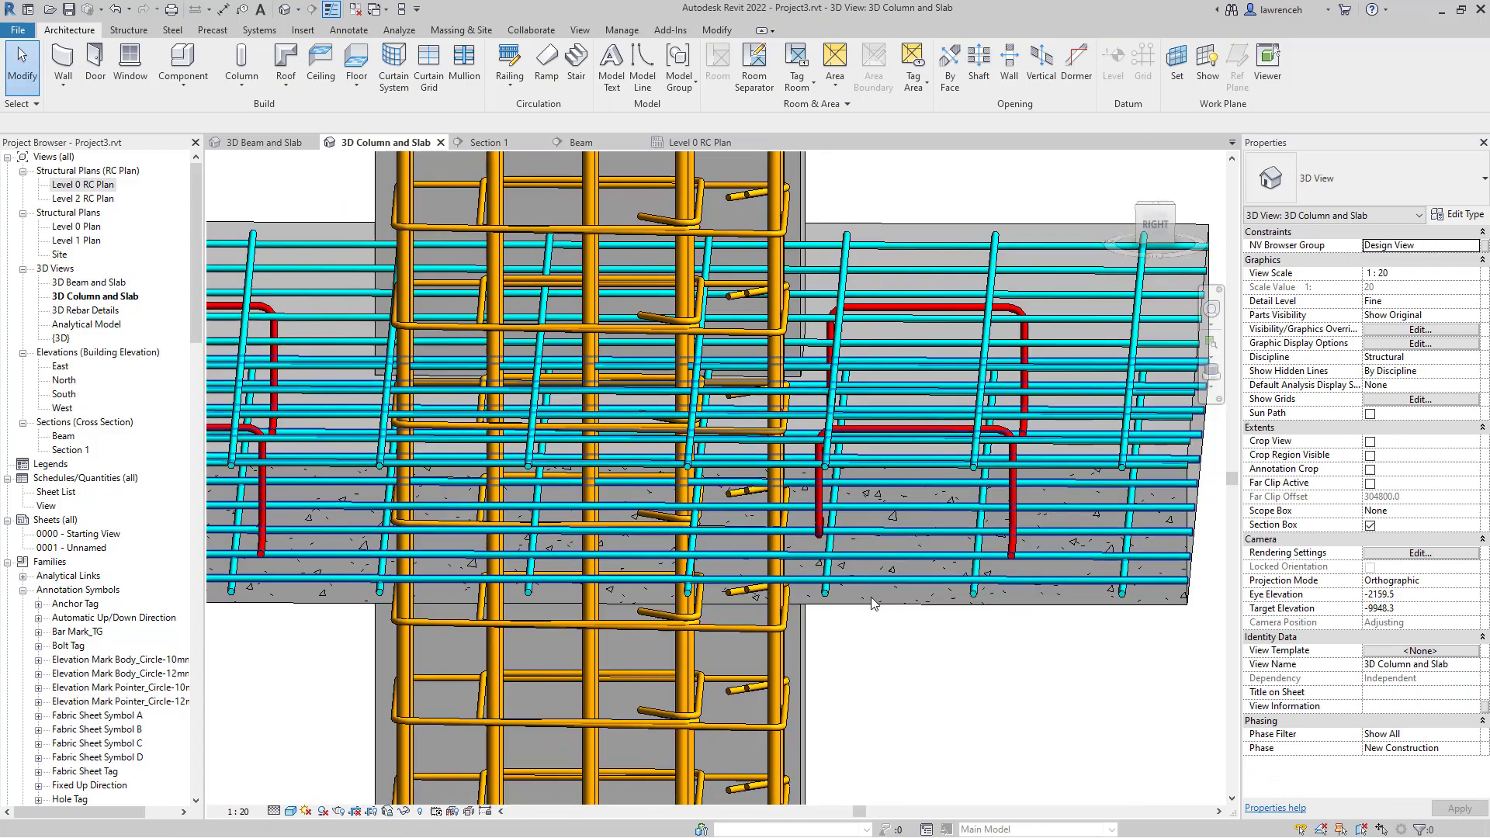
- Go to the Level 0 RC Plan and select the 45 H12 slab rebar set
click(699, 142)
scroll(897, 512, up, 2)
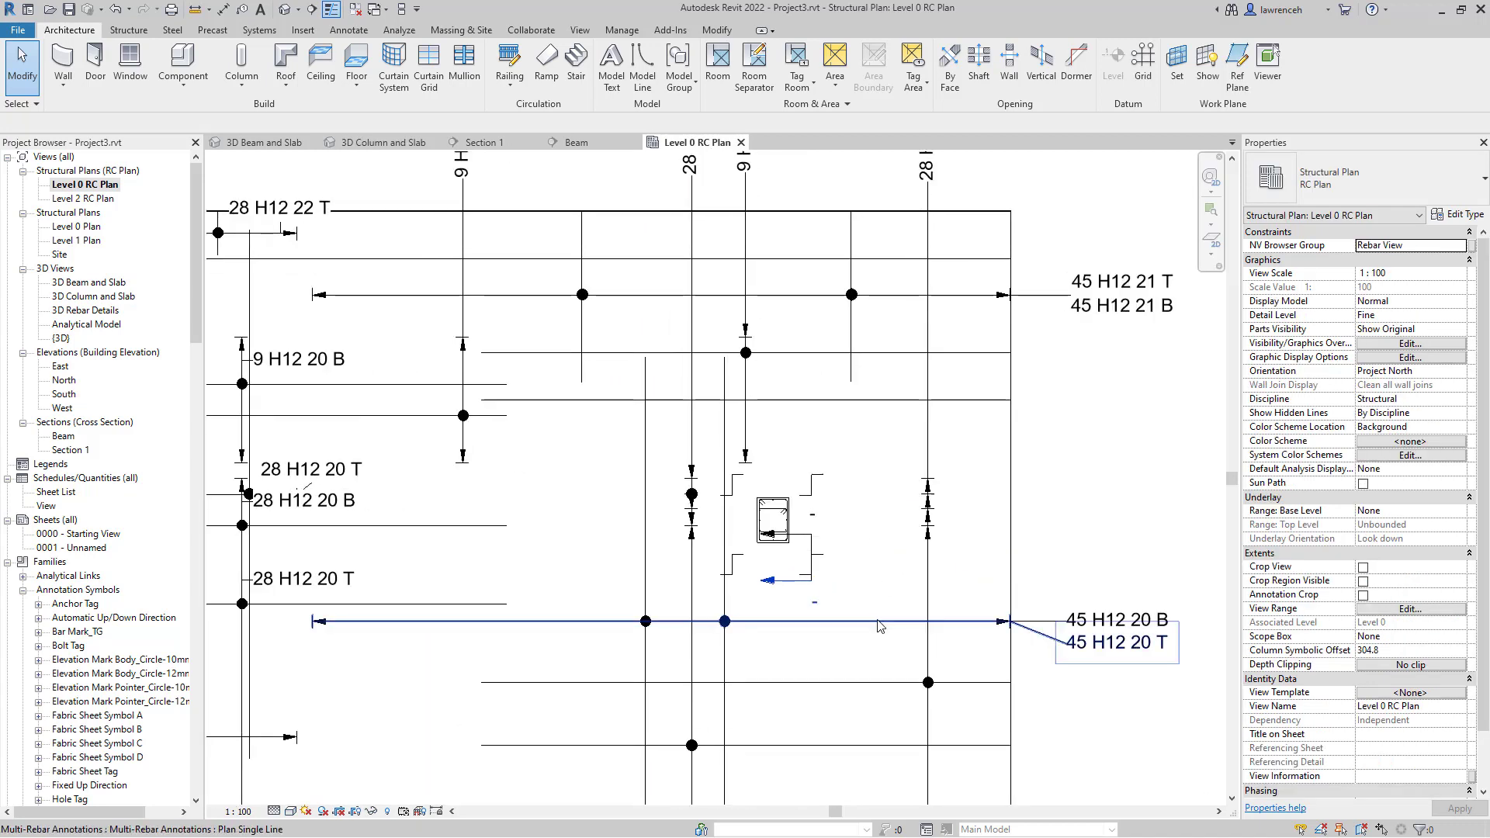
click(857, 682)
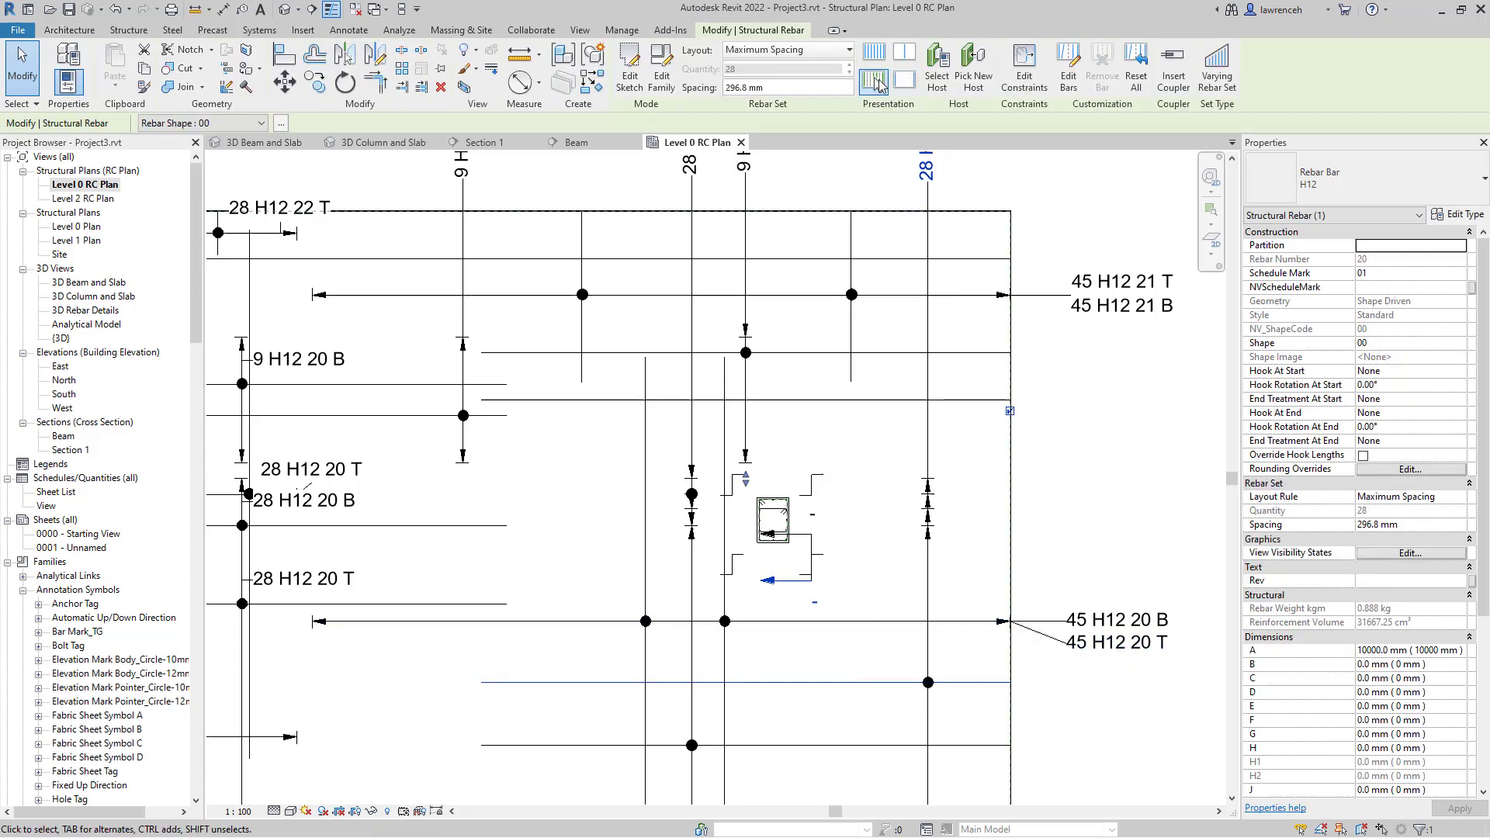
- Present the slab rebar set in plan using only bars 26 and 25
click(879, 84)
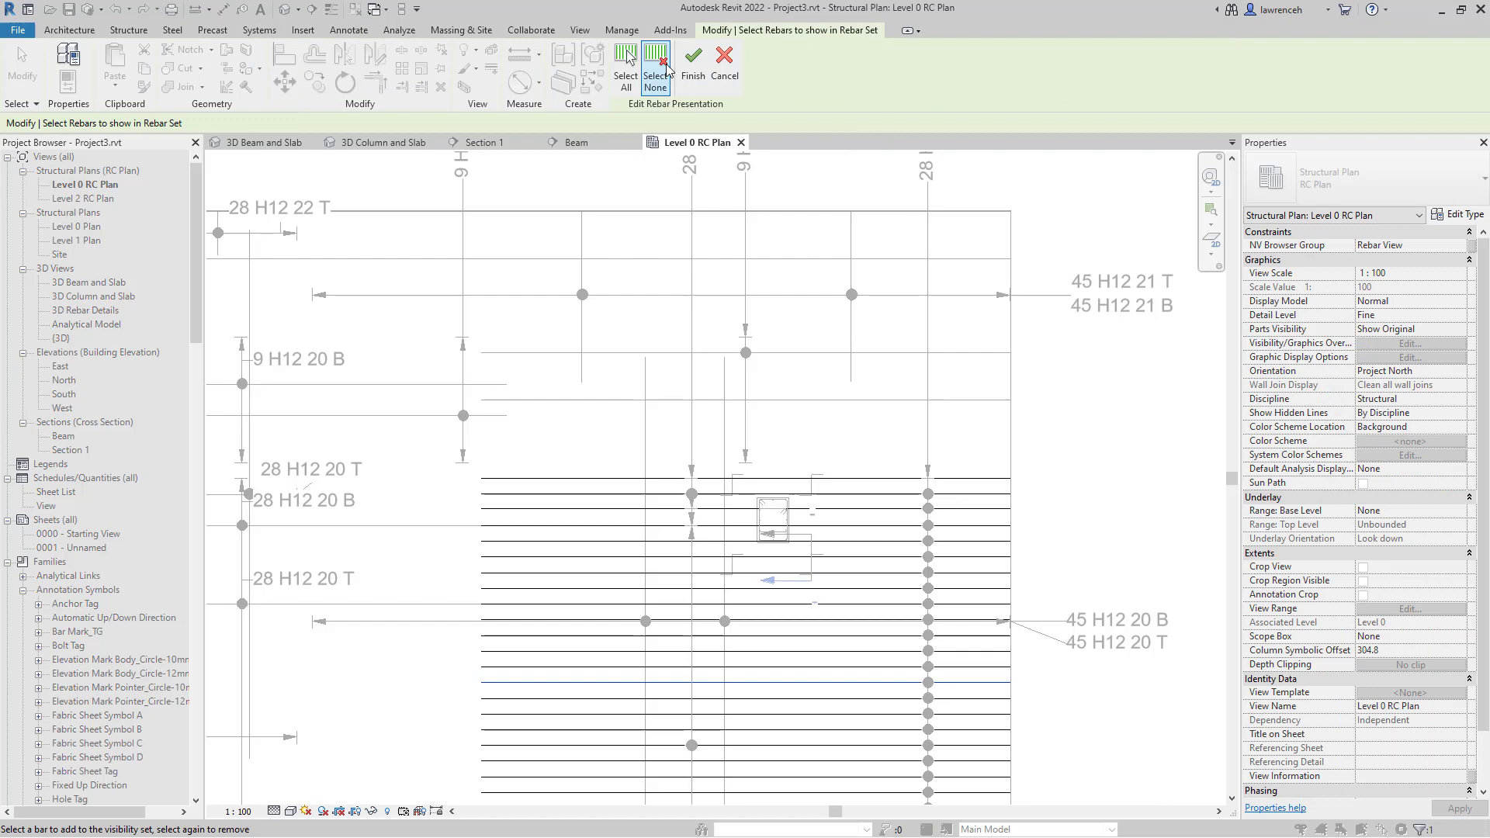
scroll(869, 528, up, 3)
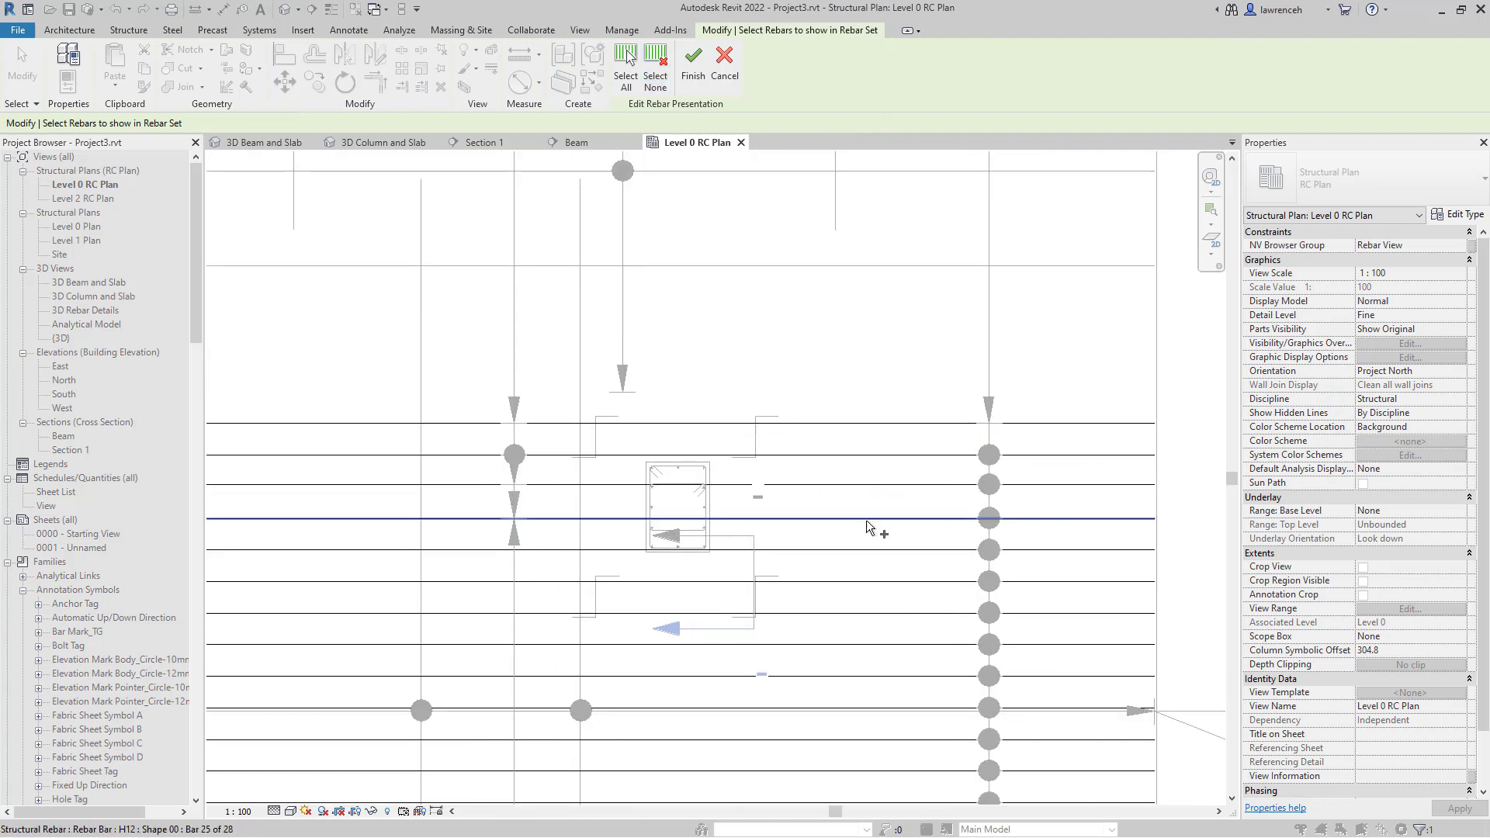
click(897, 487)
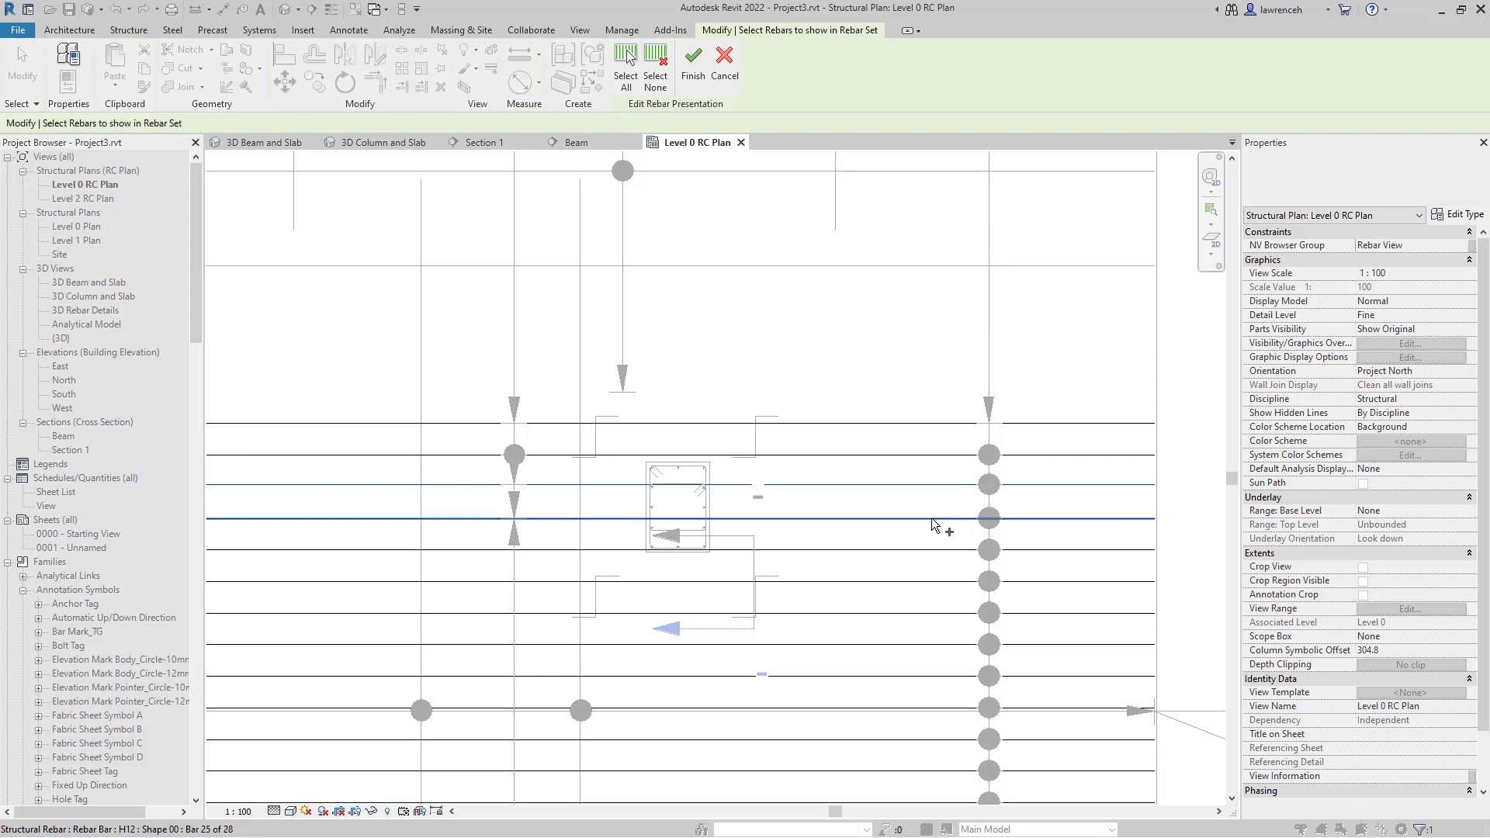
click(932, 520)
scroll(935, 540, down, 3)
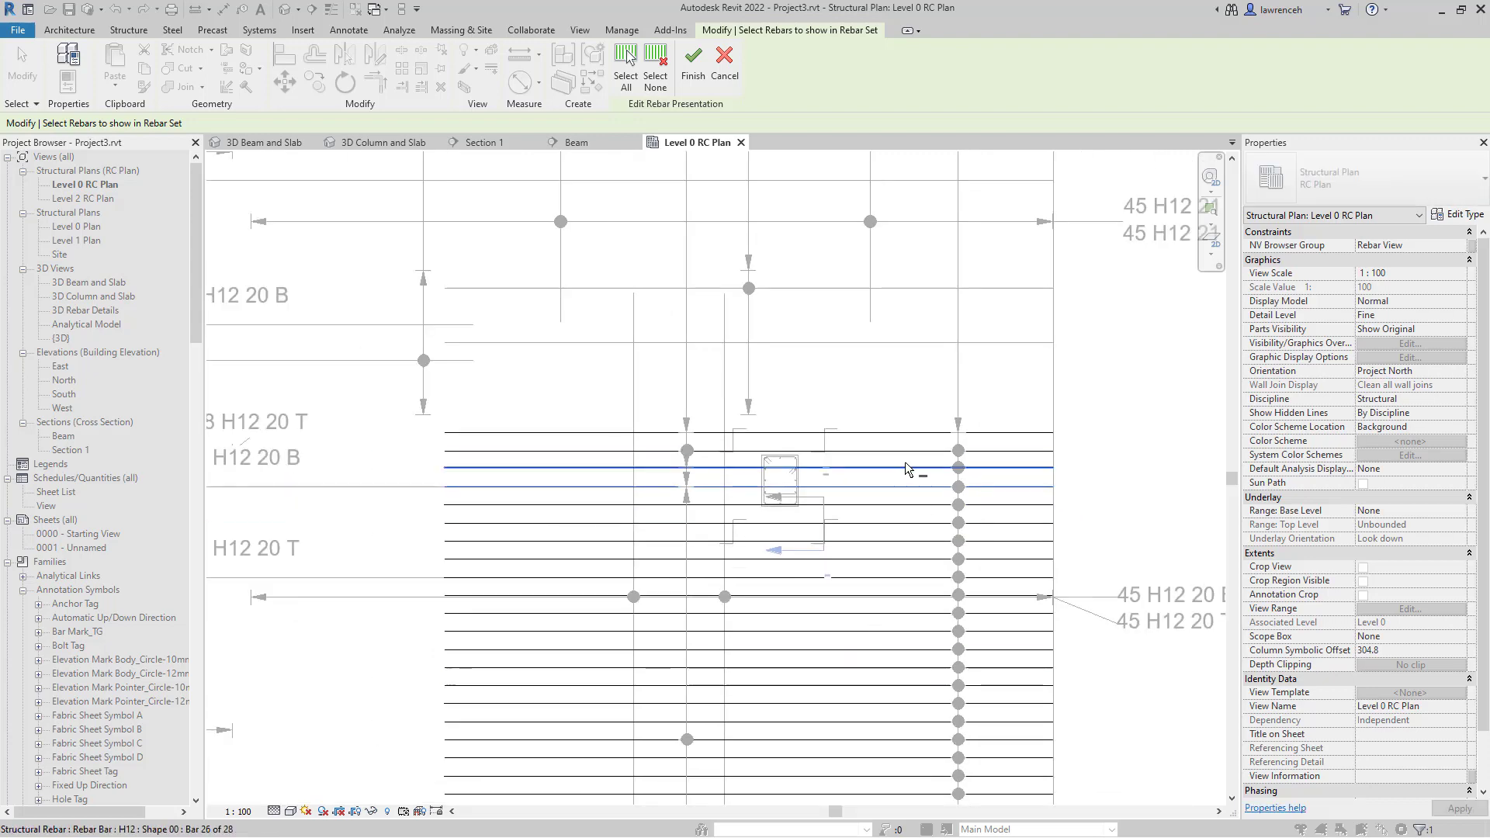
click(693, 69)
scroll(874, 498, up, 3)
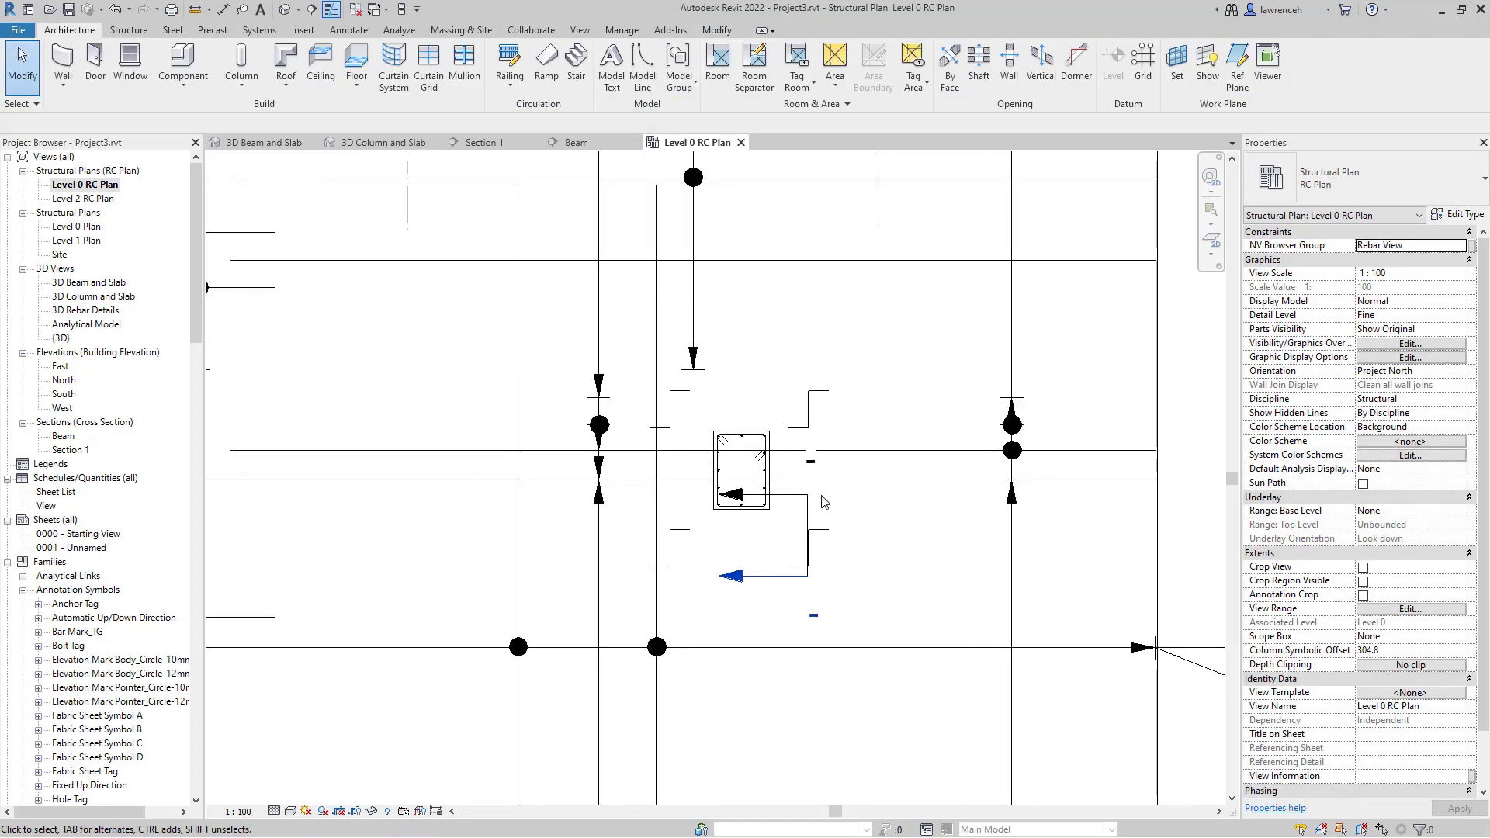
scroll(956, 528, up, 3)
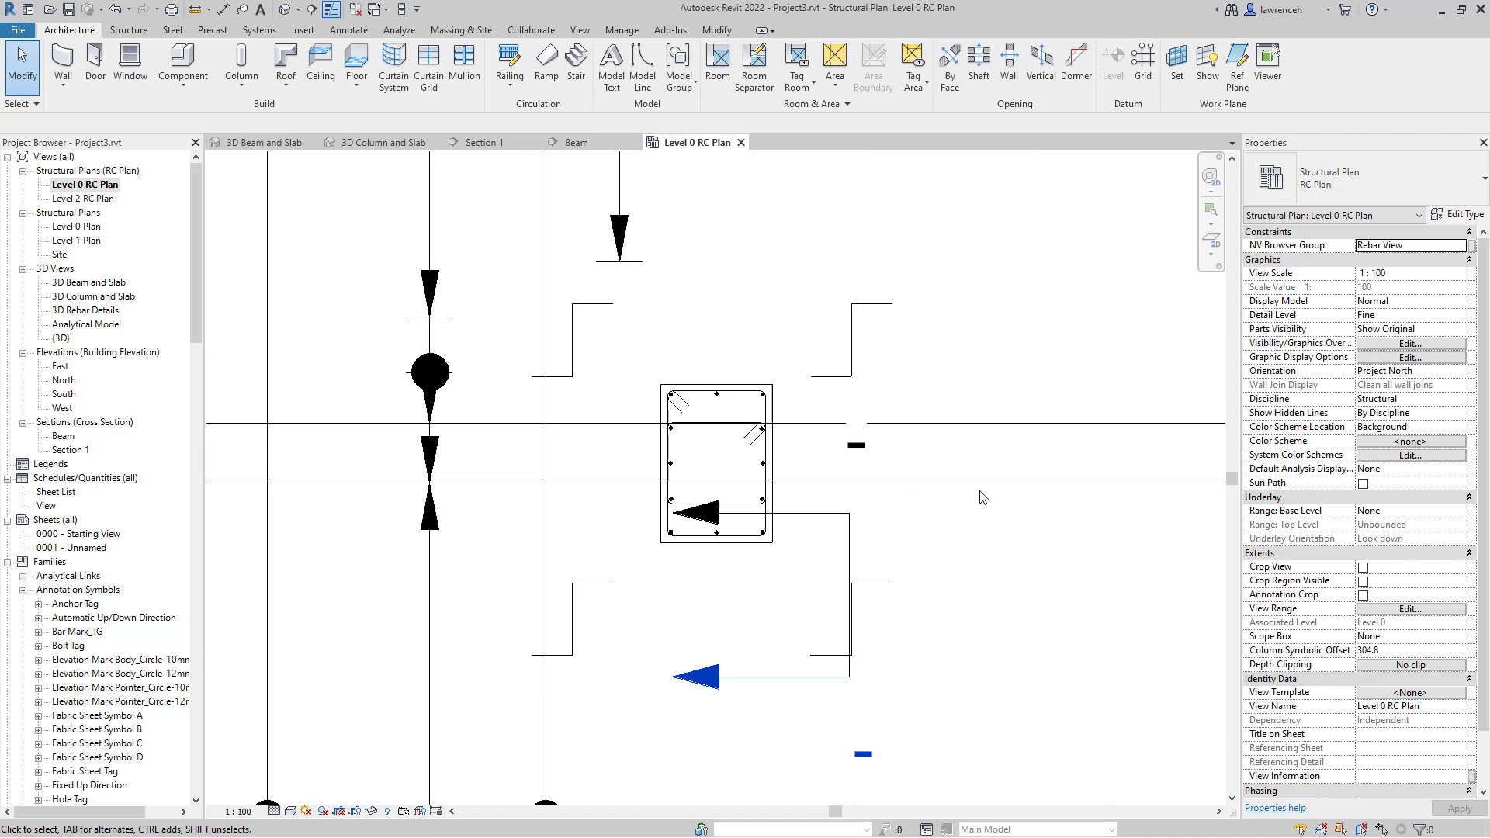
scroll(946, 503, down, 3)
middle_drag(497, 304, 529, 304)
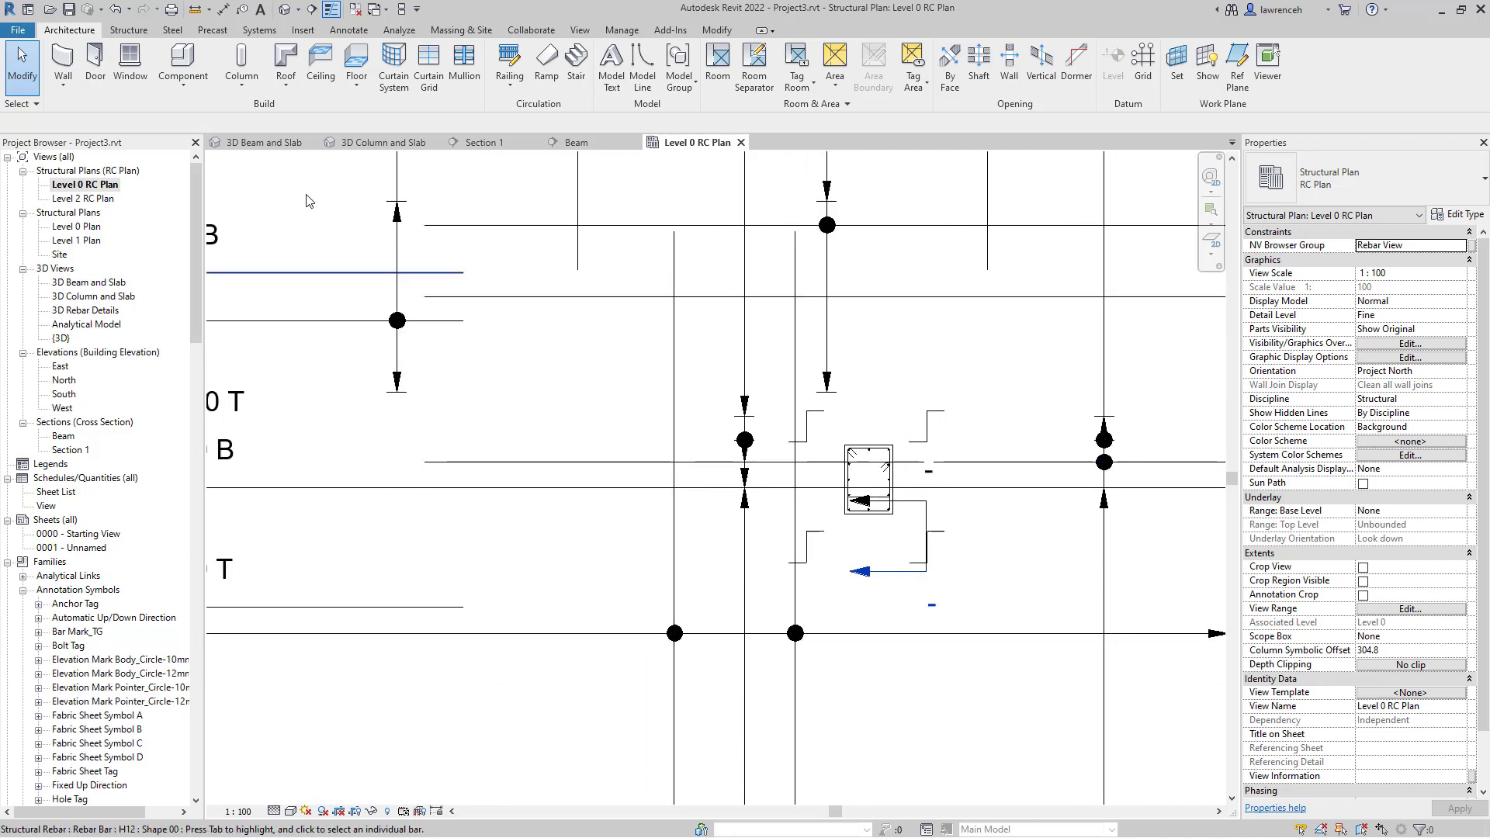
- Orbit the 3D Beam and Slab view, then open and zoom into the Beam section
click(268, 152)
shift+middle_drag(963, 645, 931, 632)
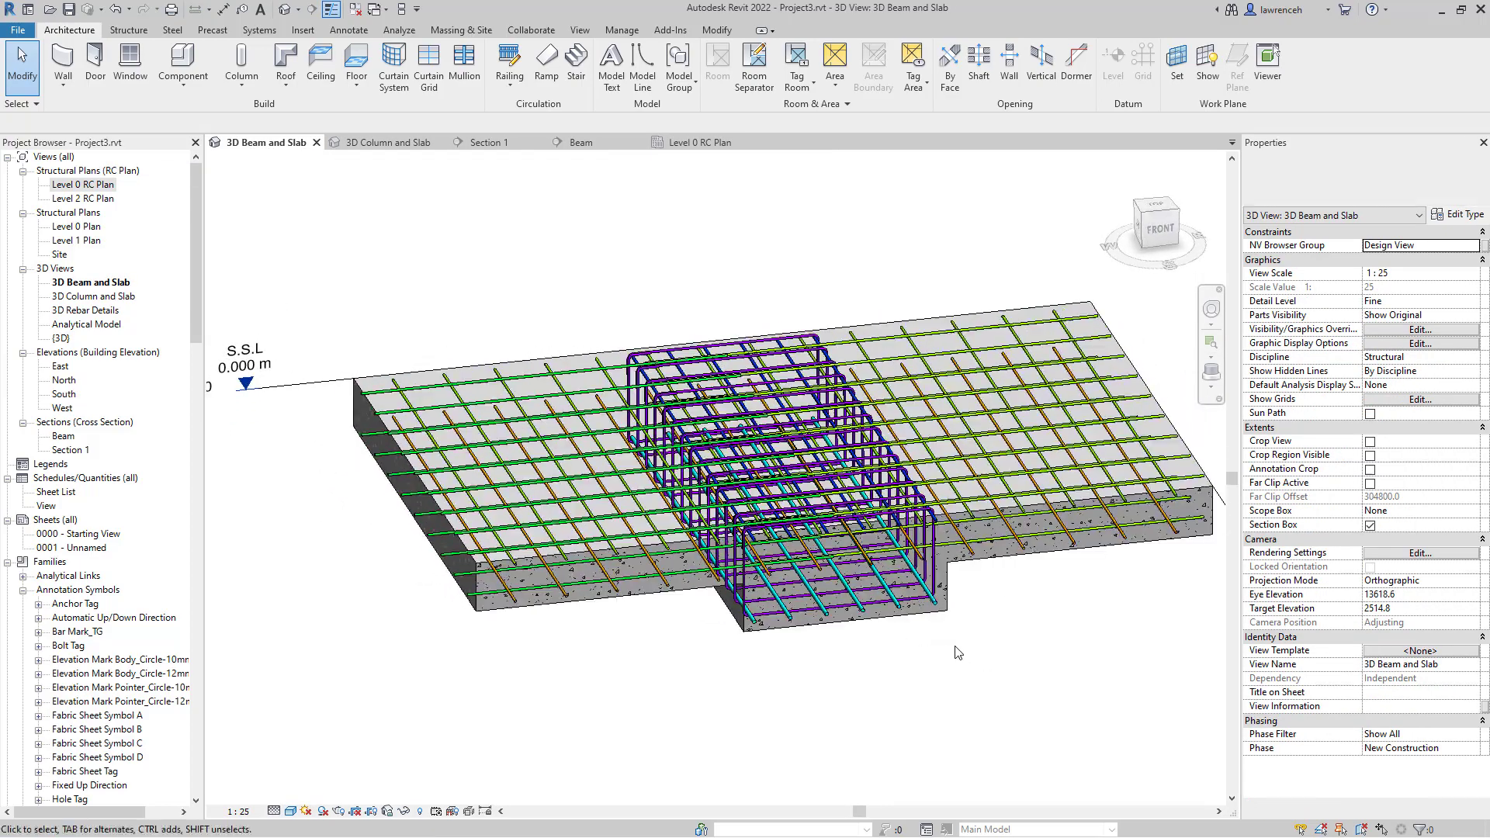
scroll(947, 570, up, 4)
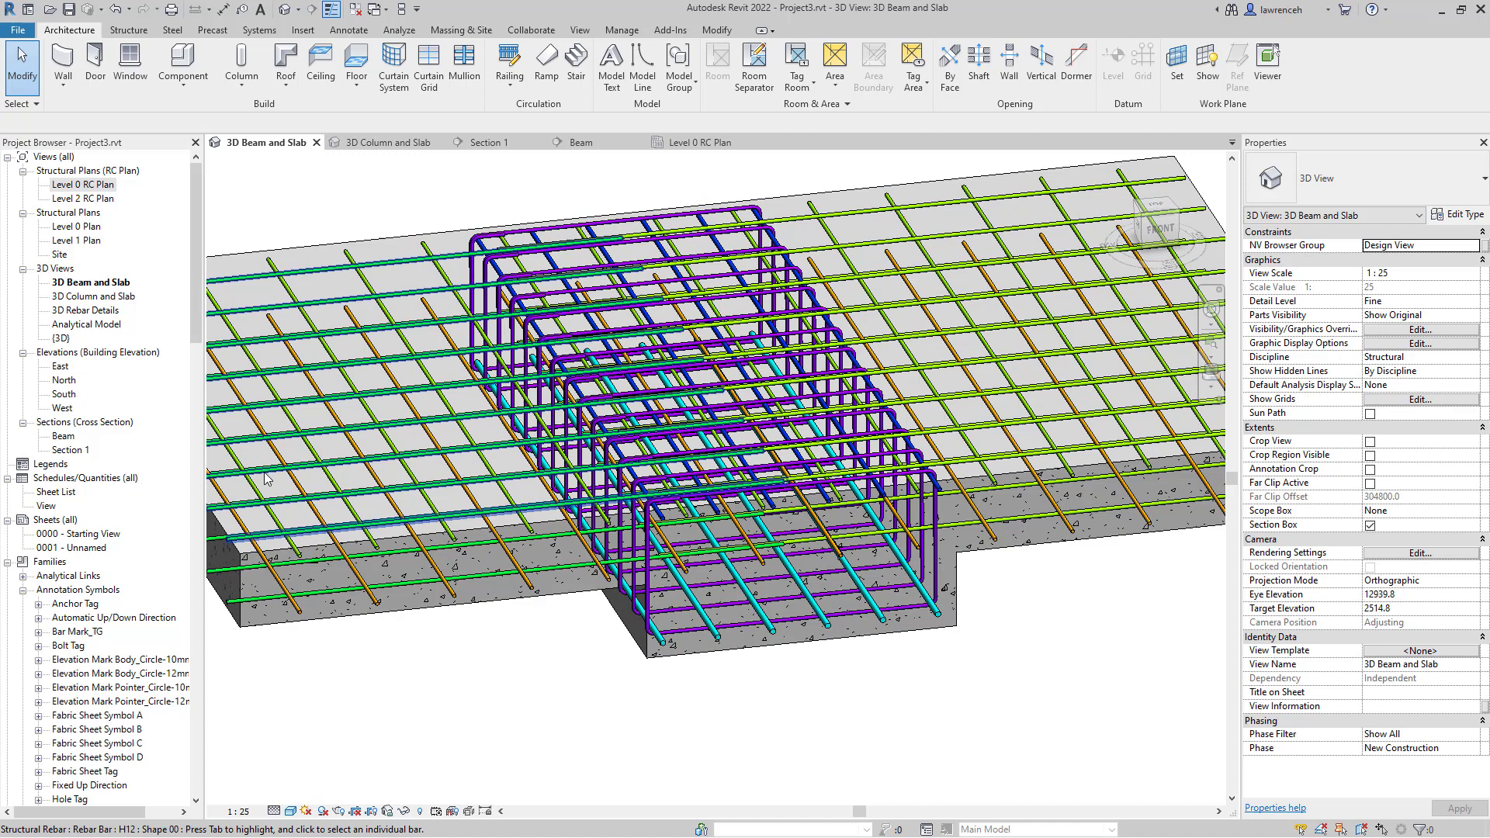
double_click(63, 438)
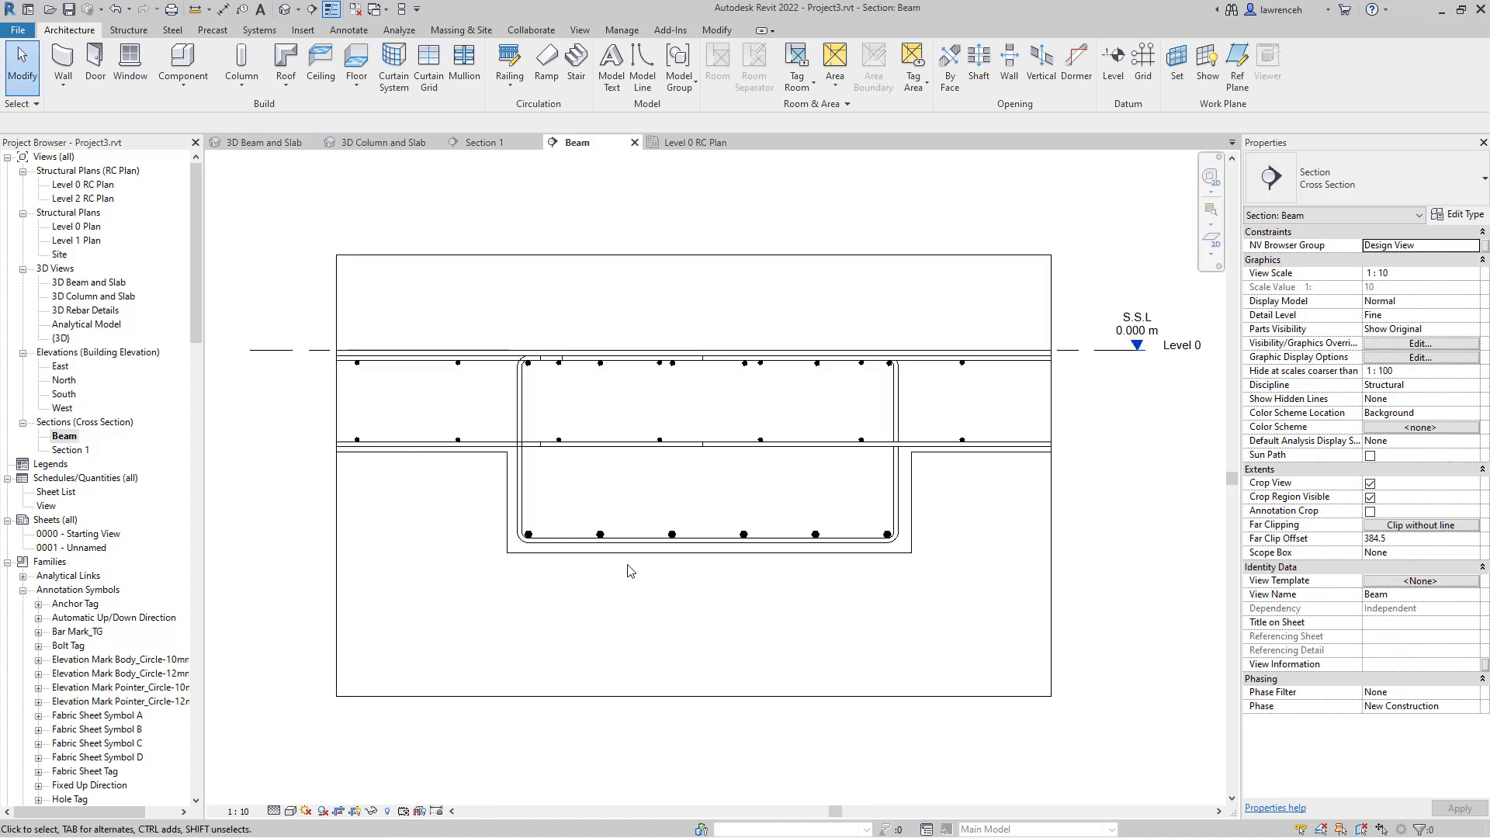
scroll(687, 586, up, 3)
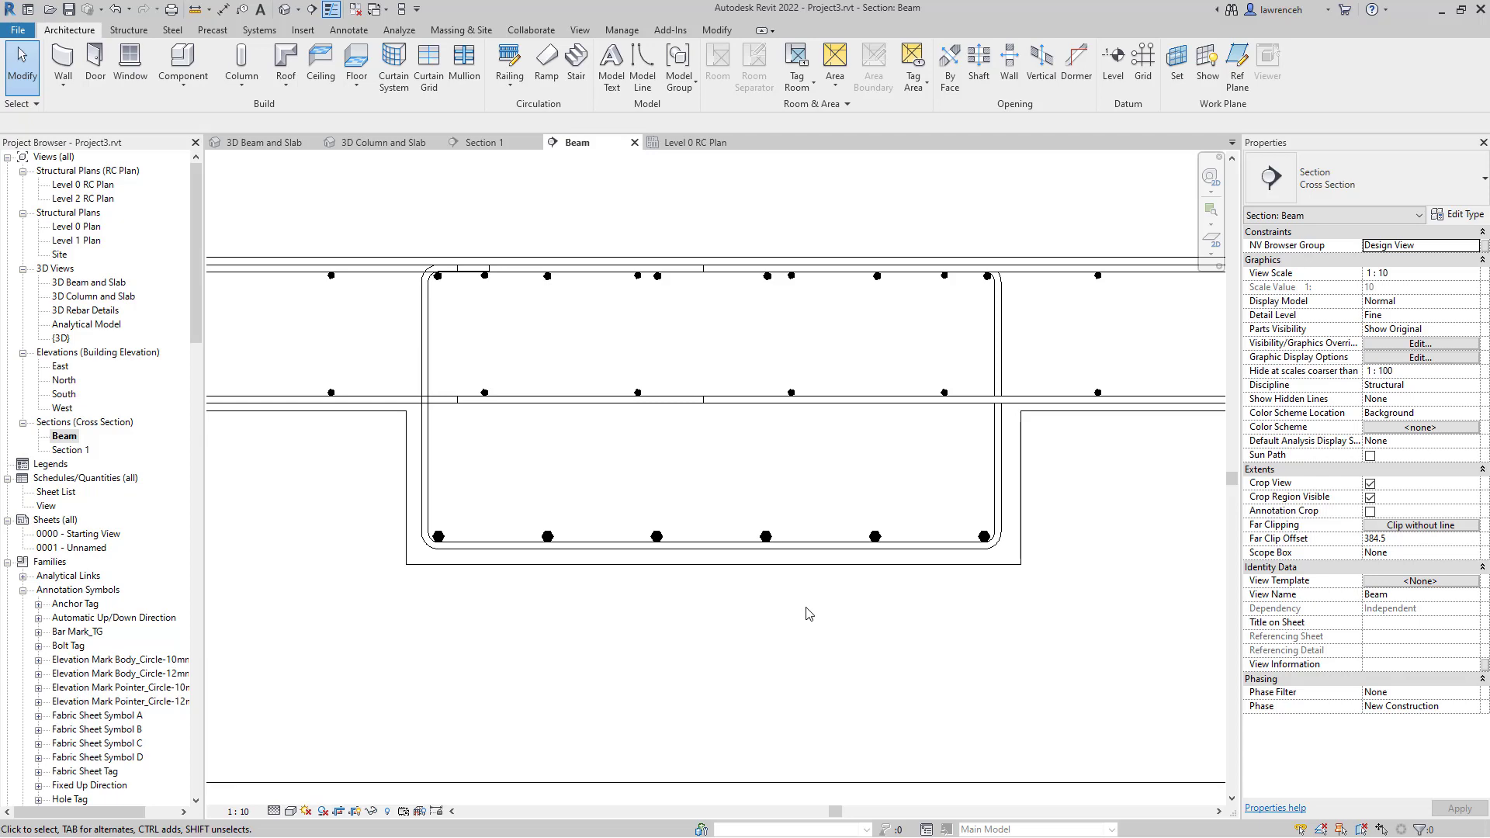
- Start placing a shape 51 stirrup in the beam By Two Points and set its first corner
click(826, 564)
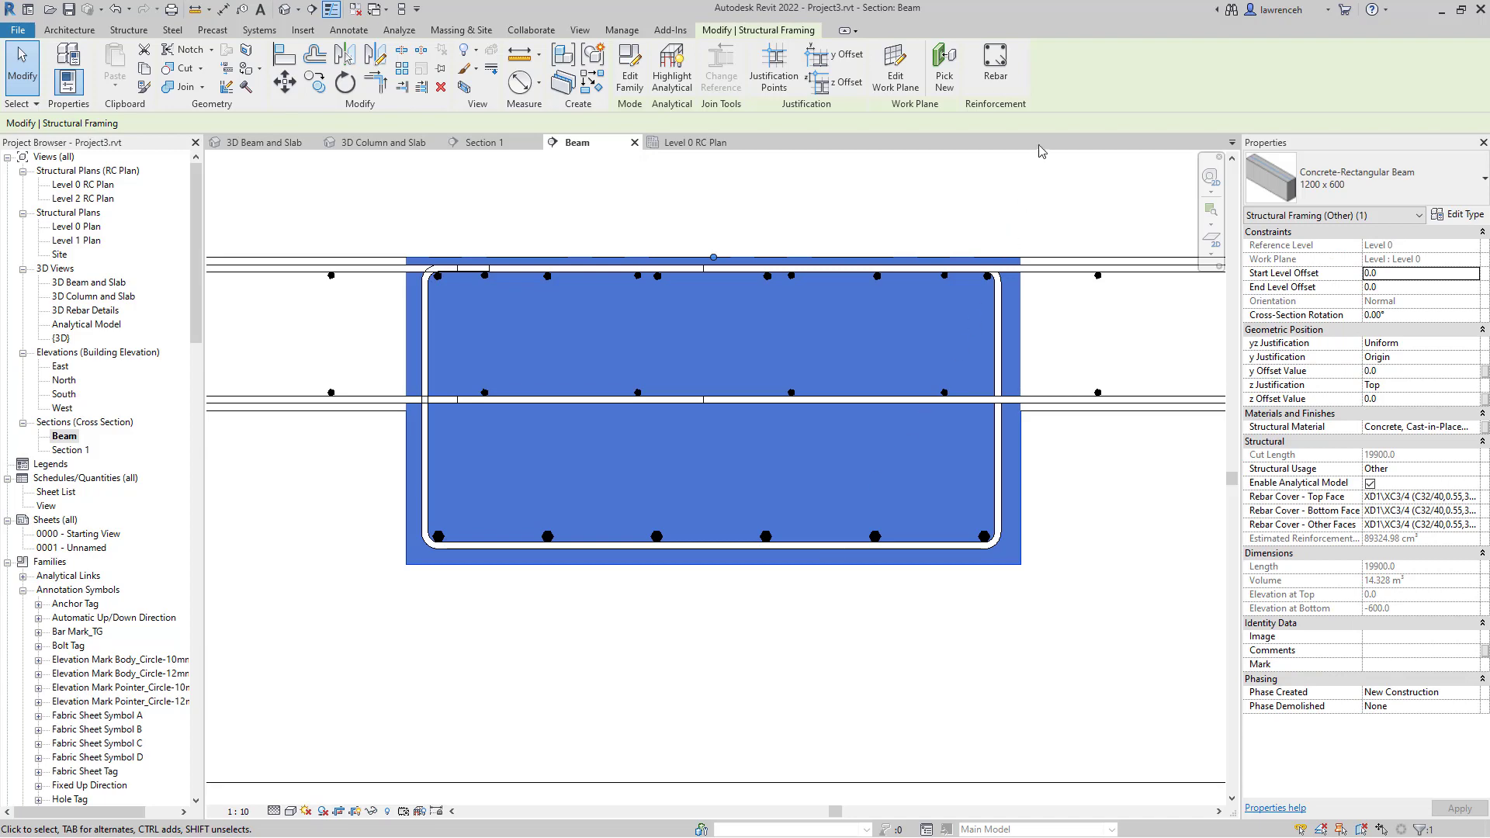
click(996, 62)
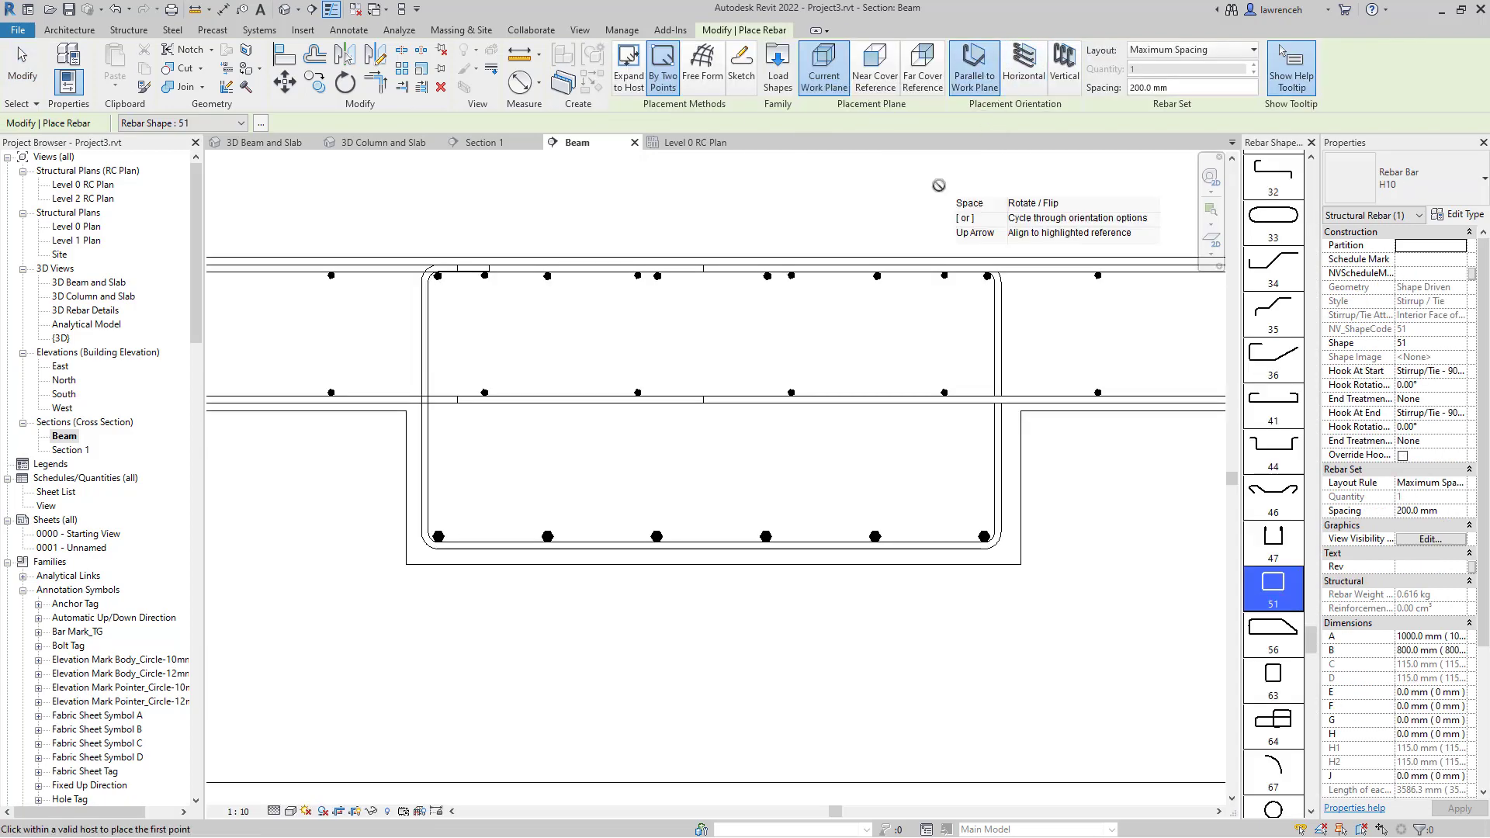
click(635, 87)
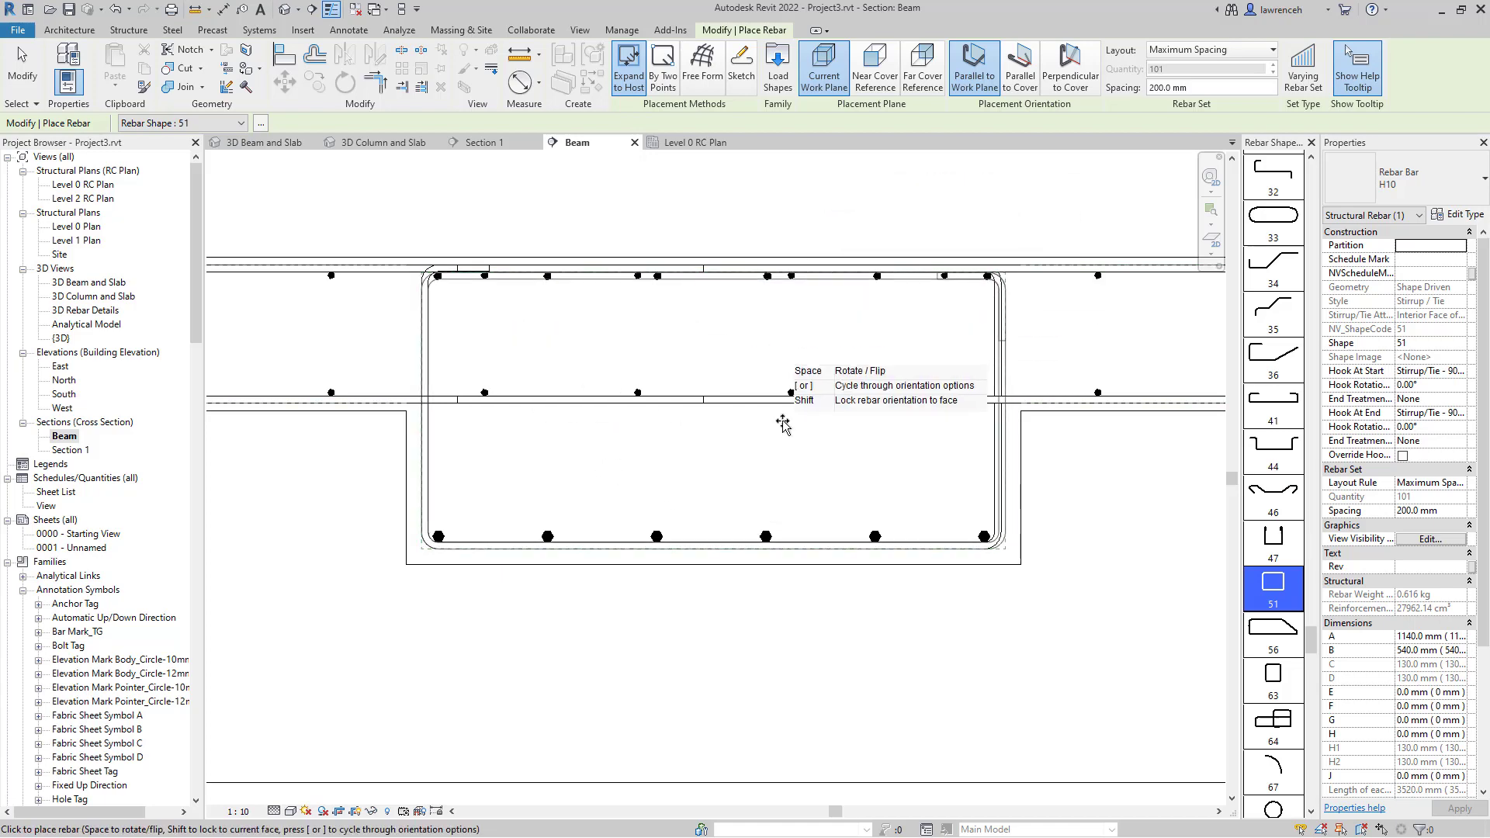
click(664, 86)
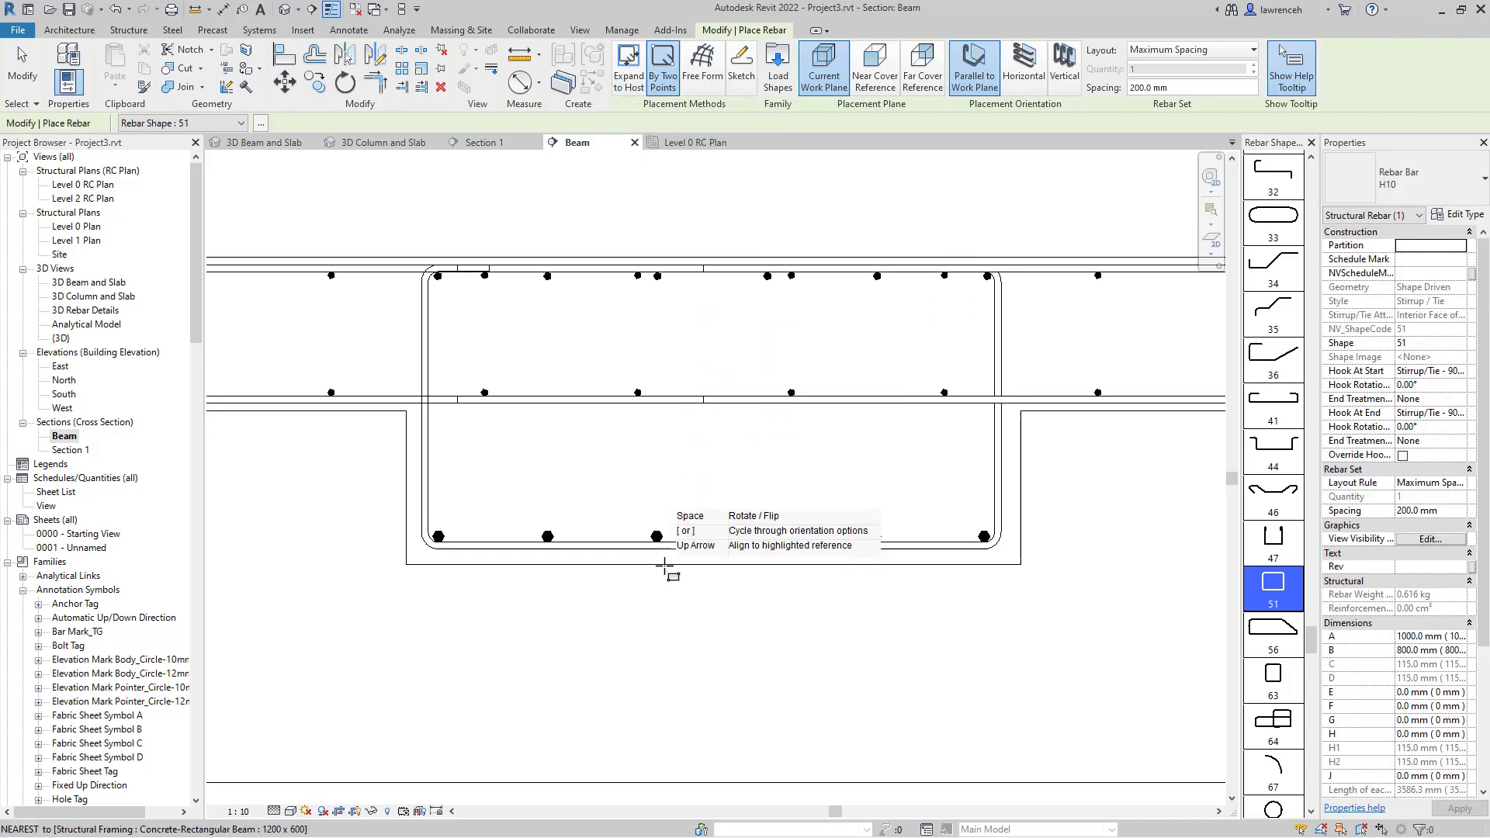
scroll(679, 531, up, 2)
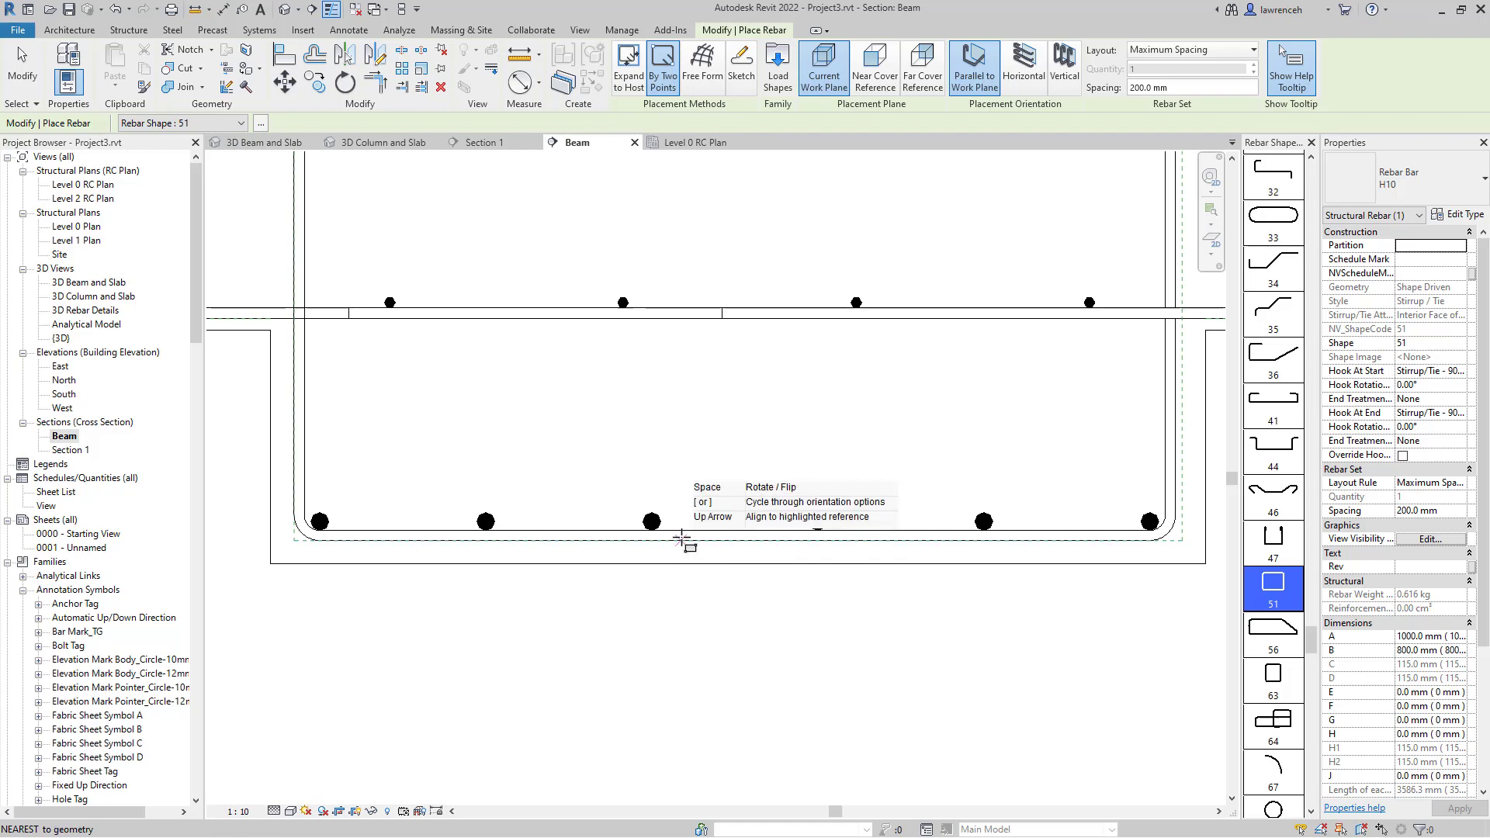
click(677, 537)
scroll(621, 311, up, 3)
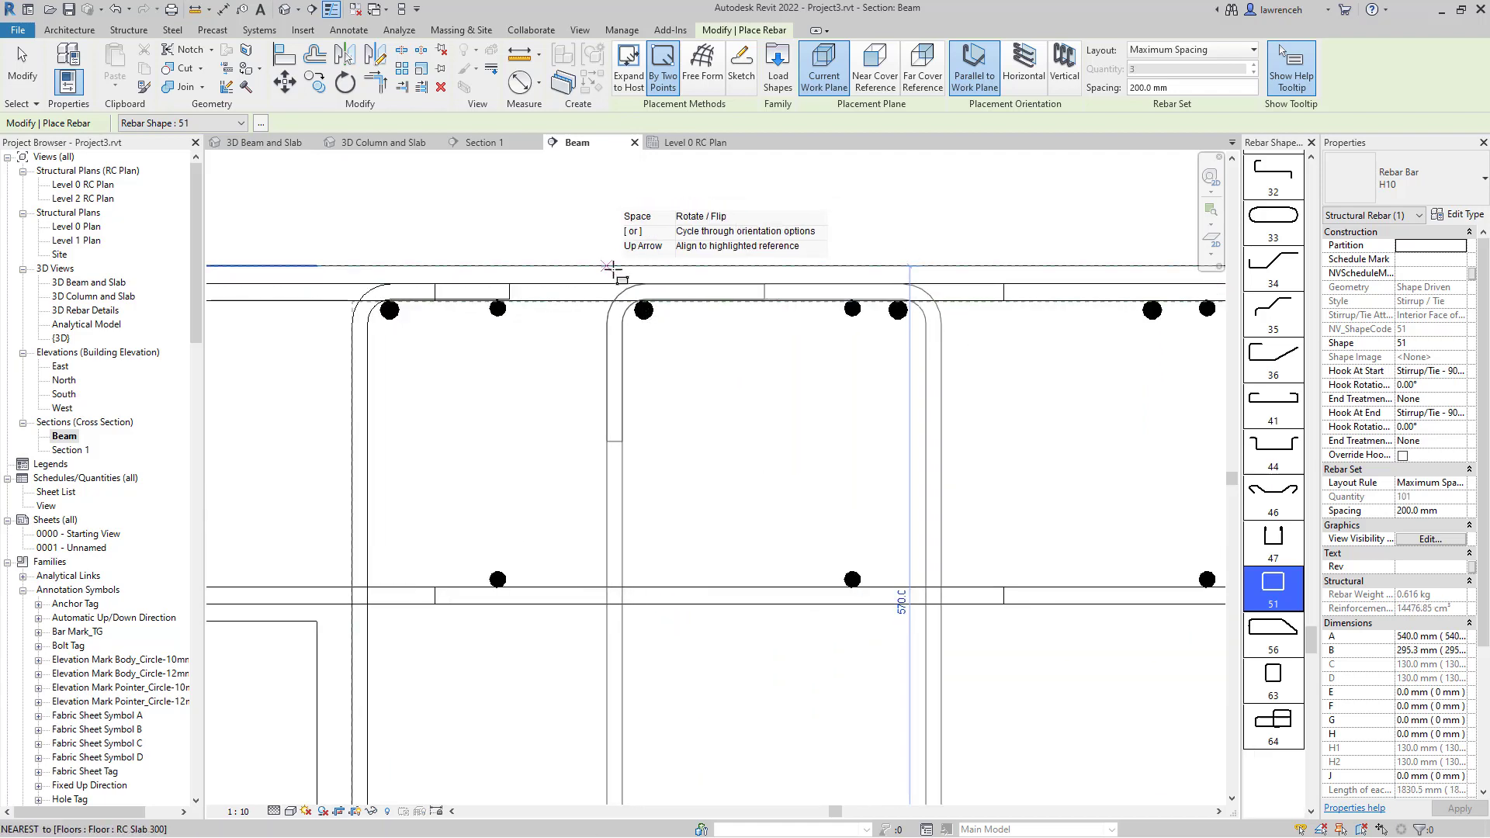
scroll(628, 361, down, 3)
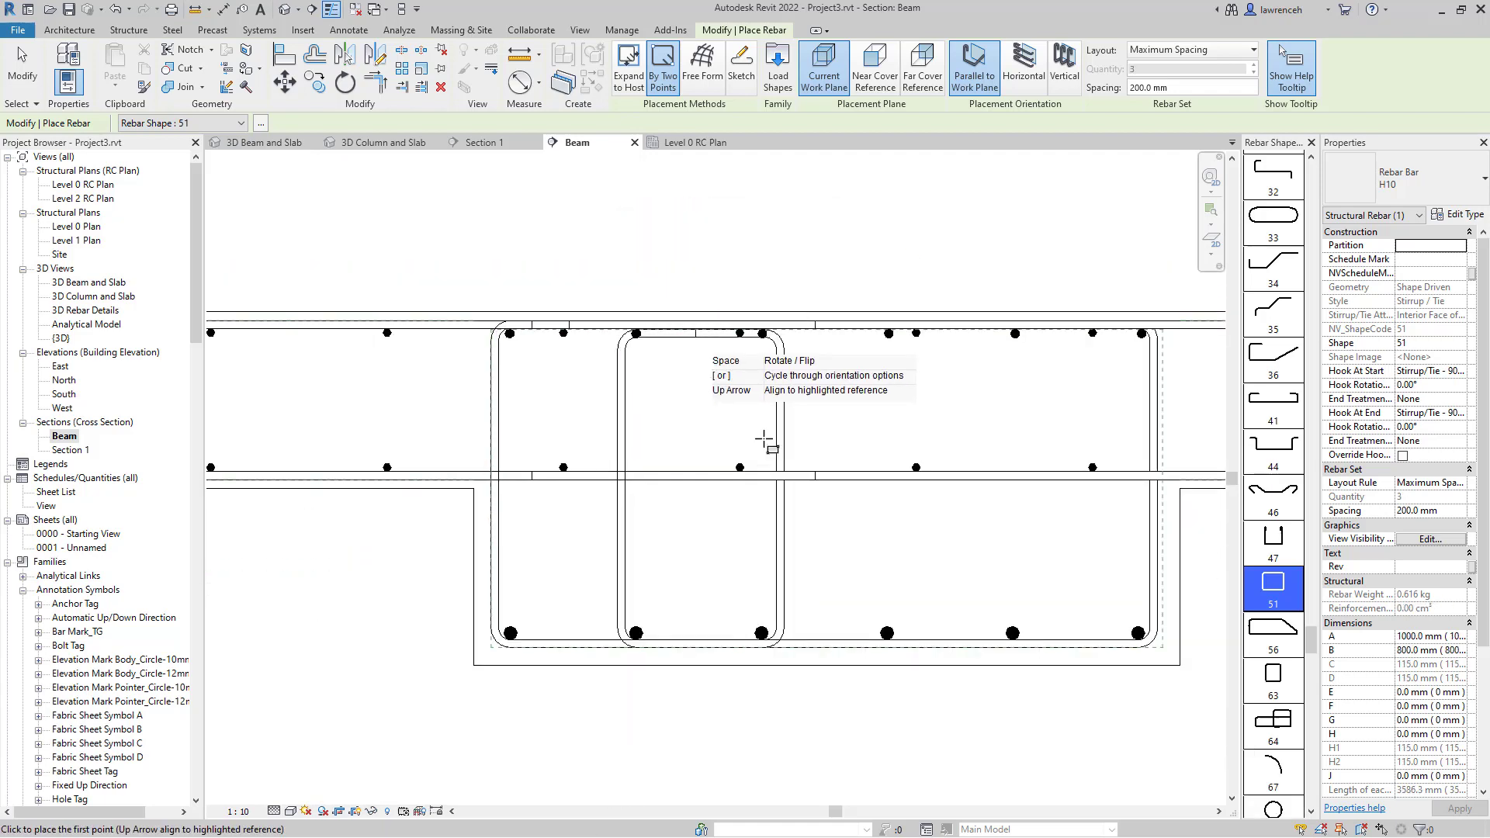
- Place the second inner stirrup set and stretch the left stirrup's top bar upward
click(873, 312)
key(Escape)
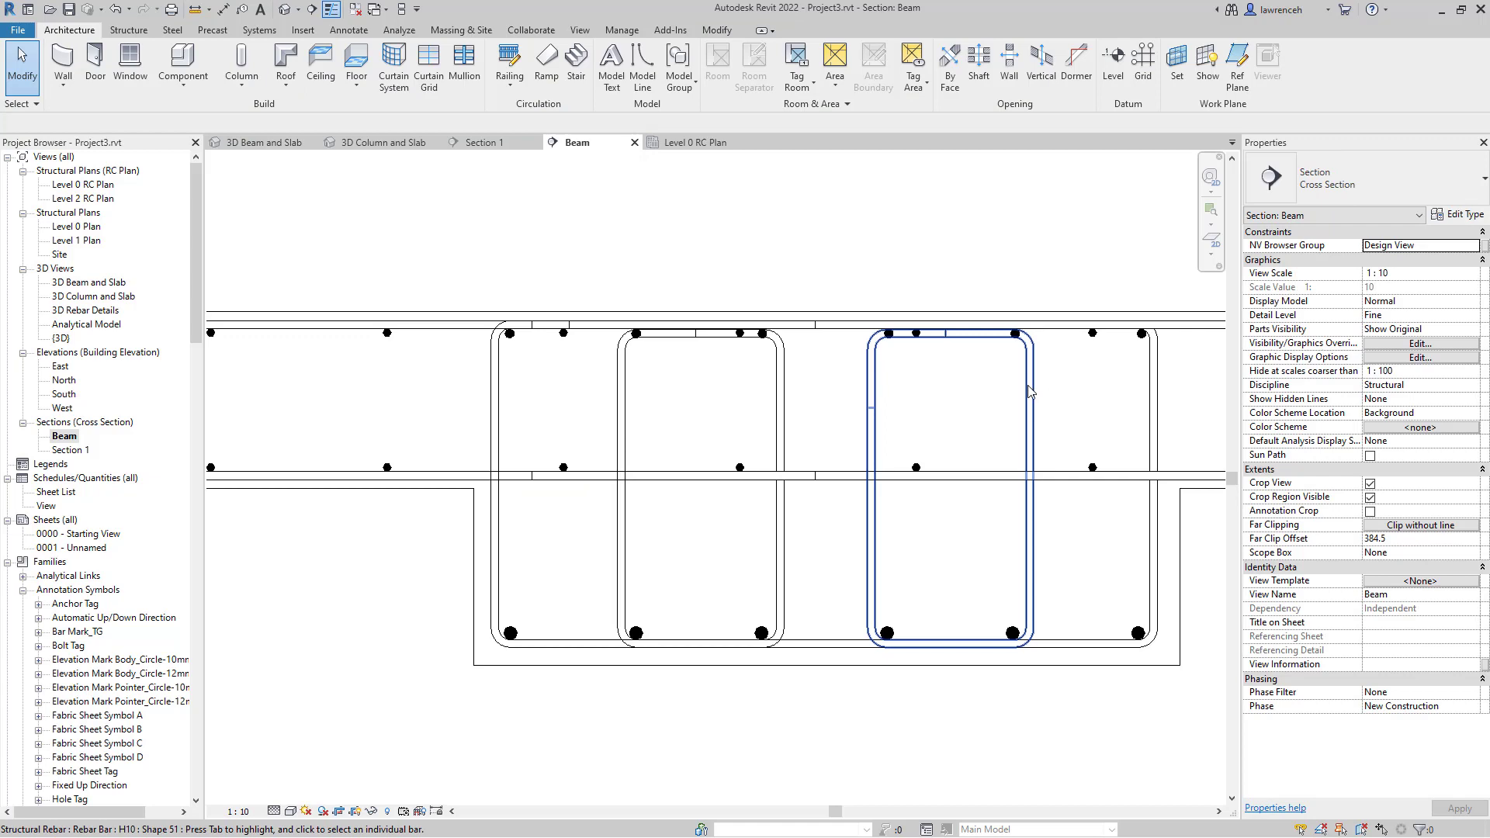
click(1041, 336)
scroll(1045, 334, up, 2)
scroll(917, 331, up, 1)
drag(903, 332, 878, 426)
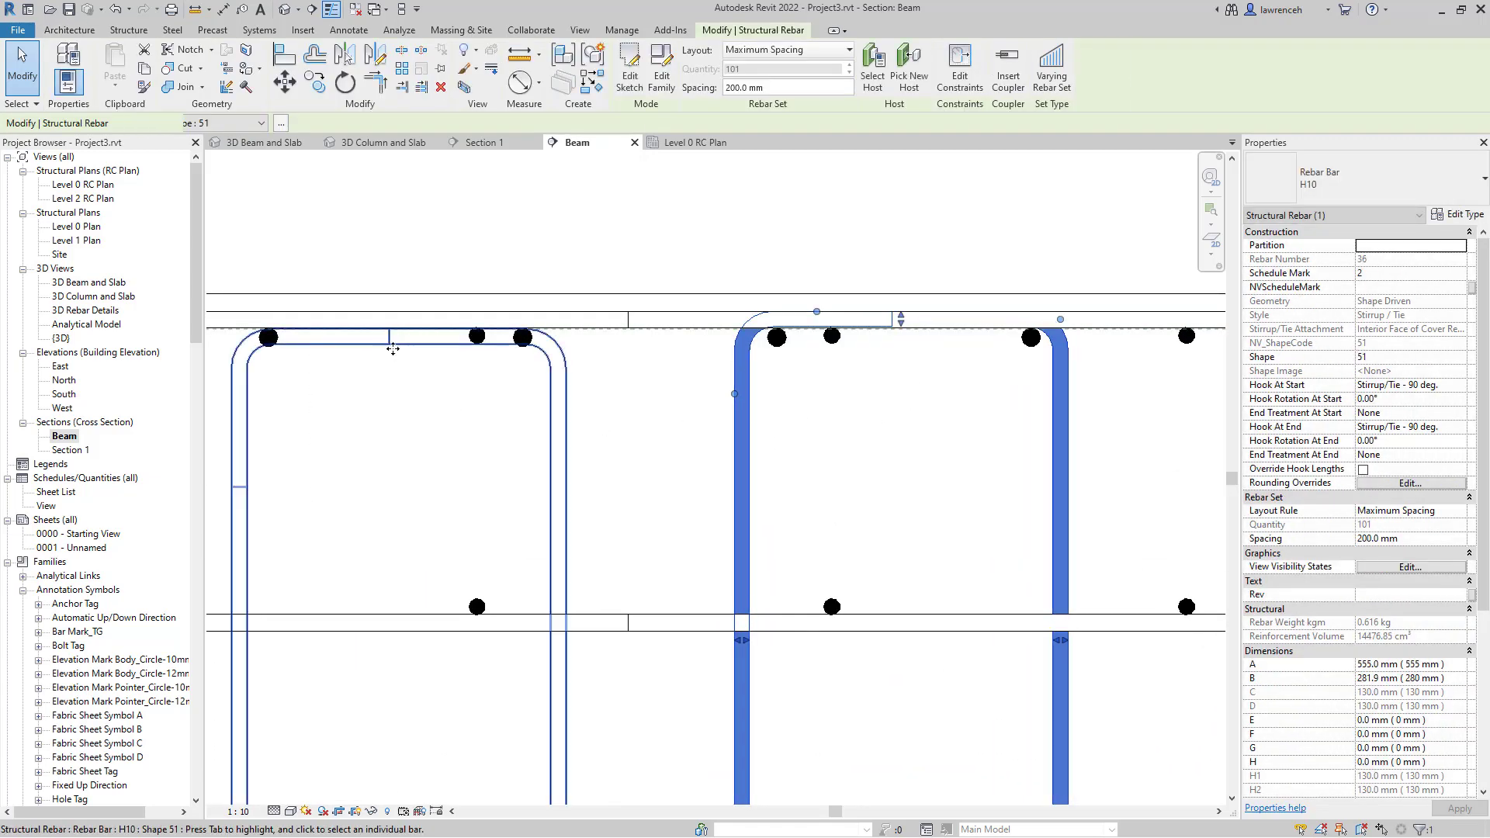
click(401, 338)
drag(395, 322, 388, 301)
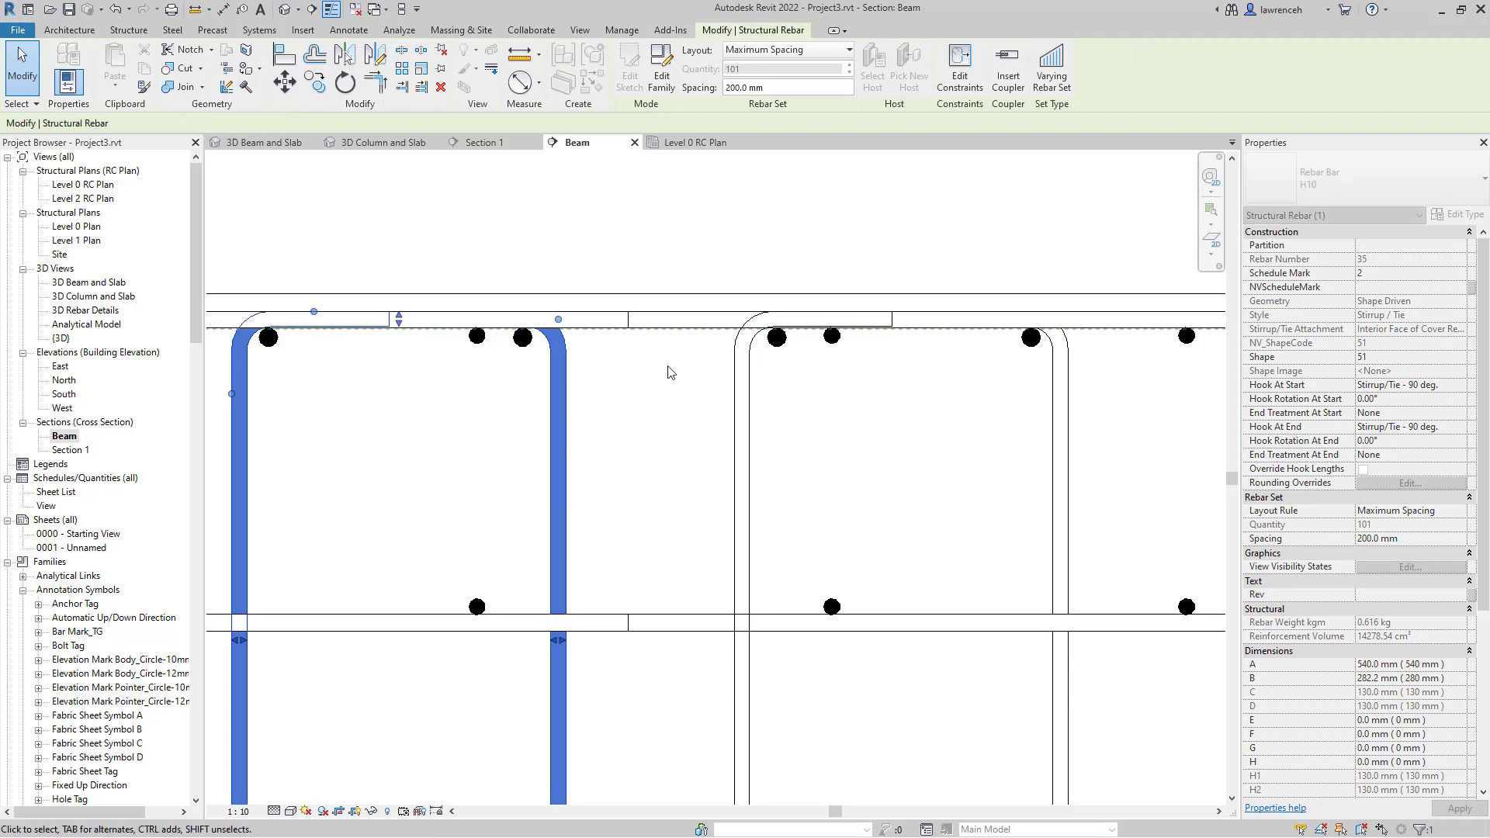
scroll(849, 310, down, 1)
- Constrain the right stirrup's top bar to the cover with a 0 mm offset
click(883, 322)
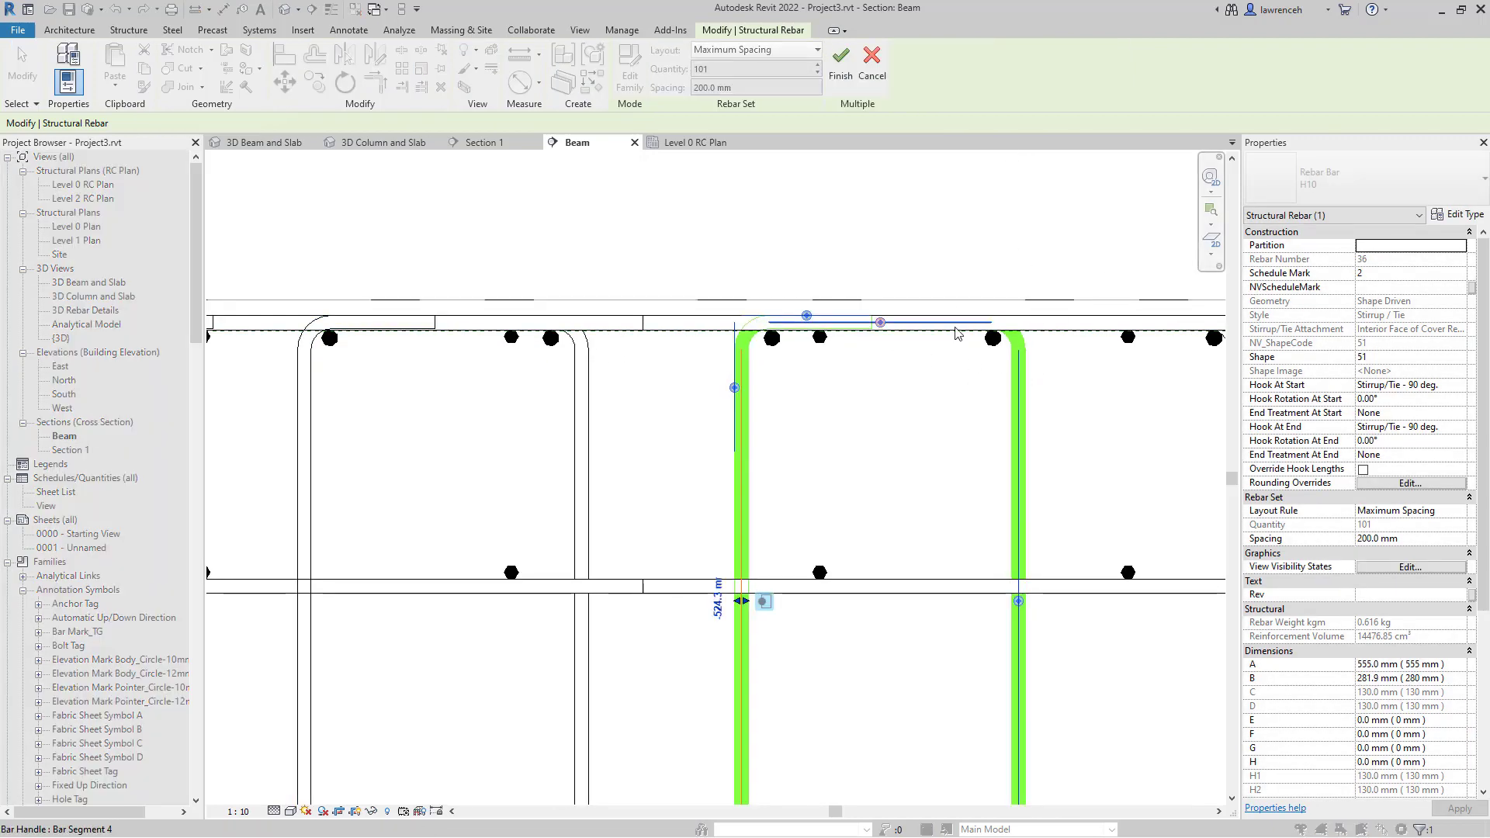
click(1059, 338)
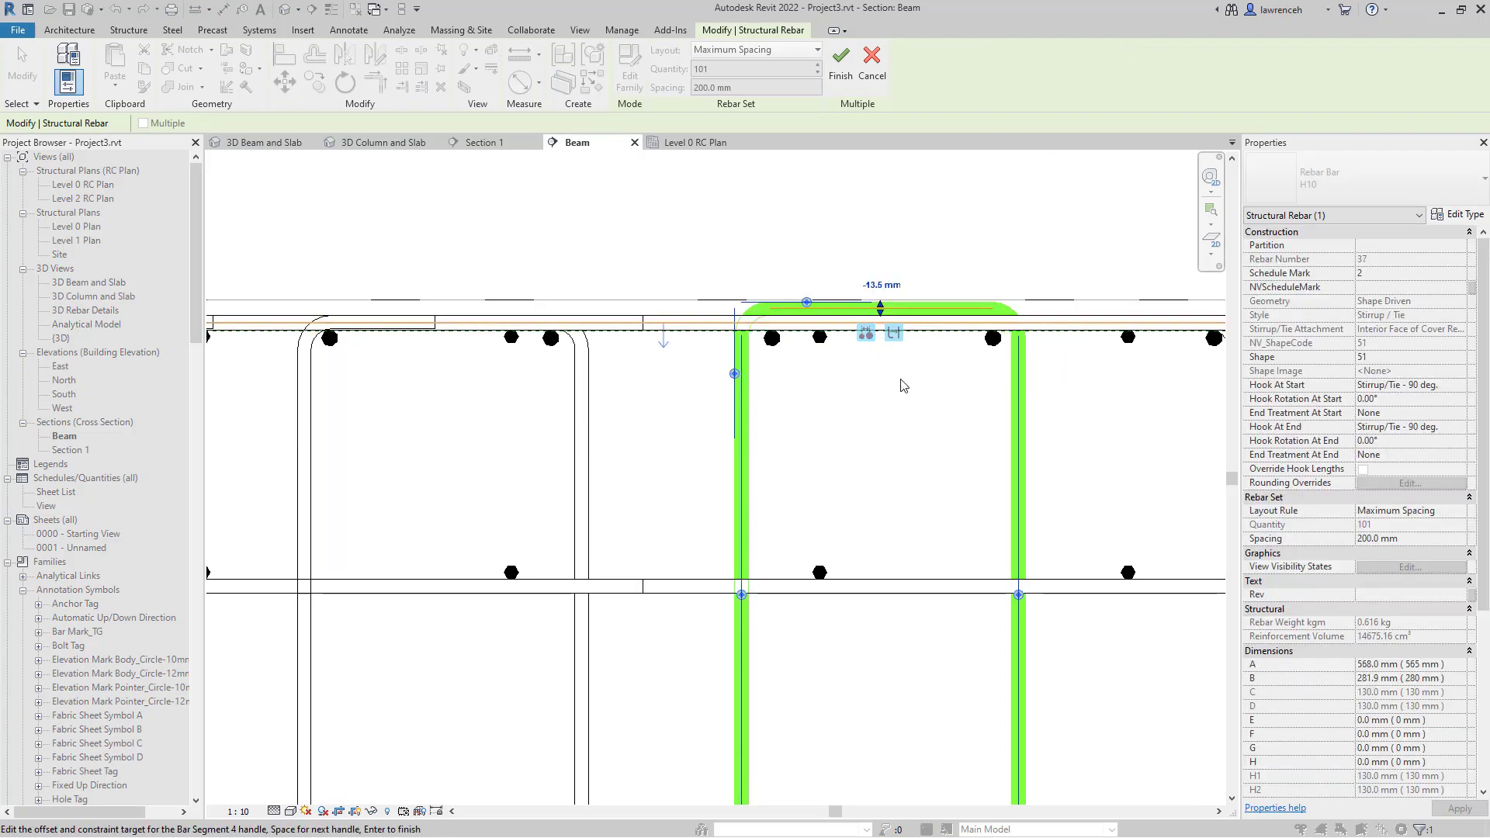
click(894, 286)
text(0)
key(Return)
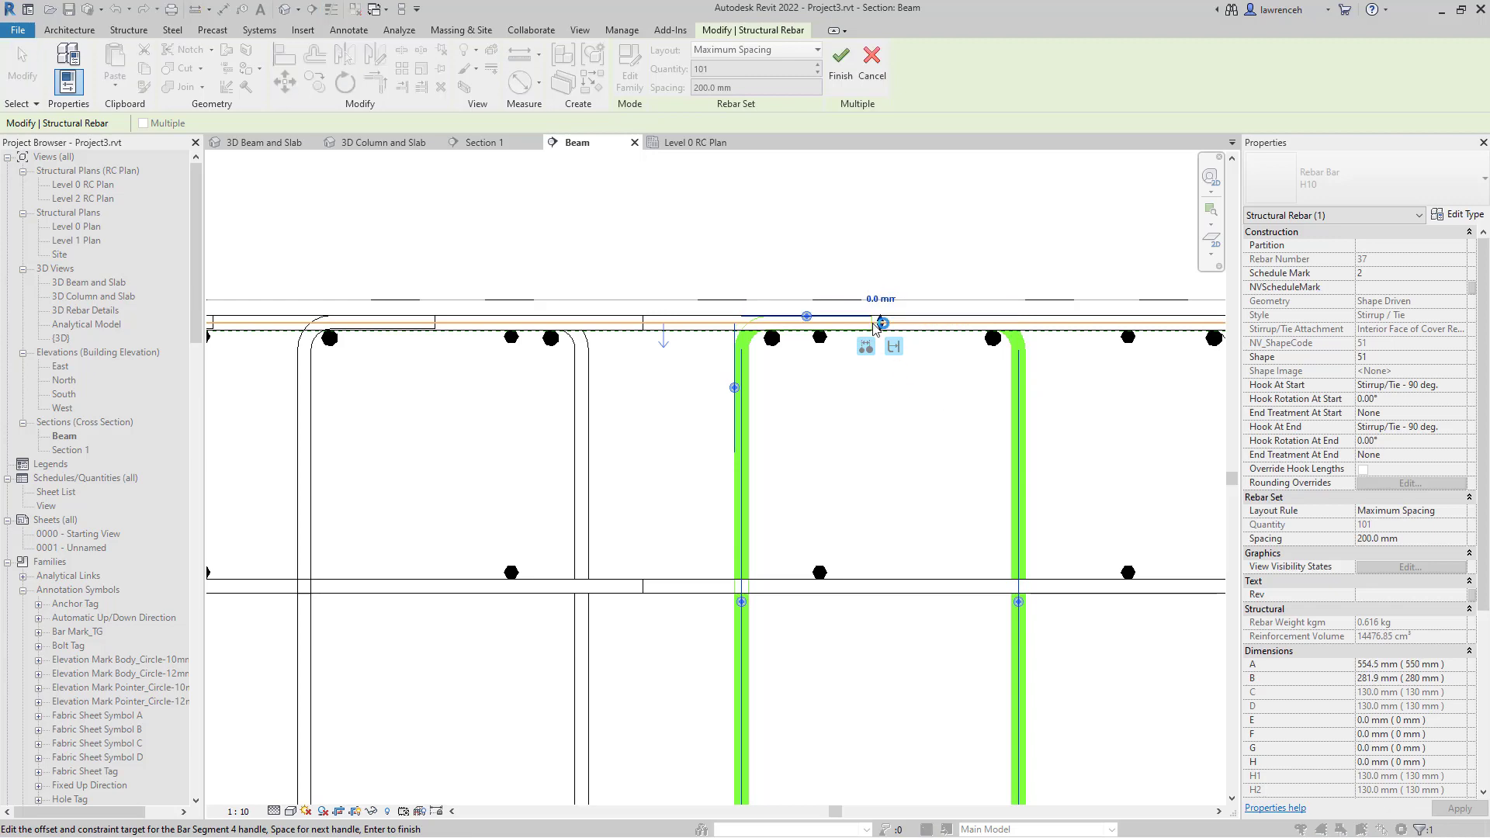
key(Escape)
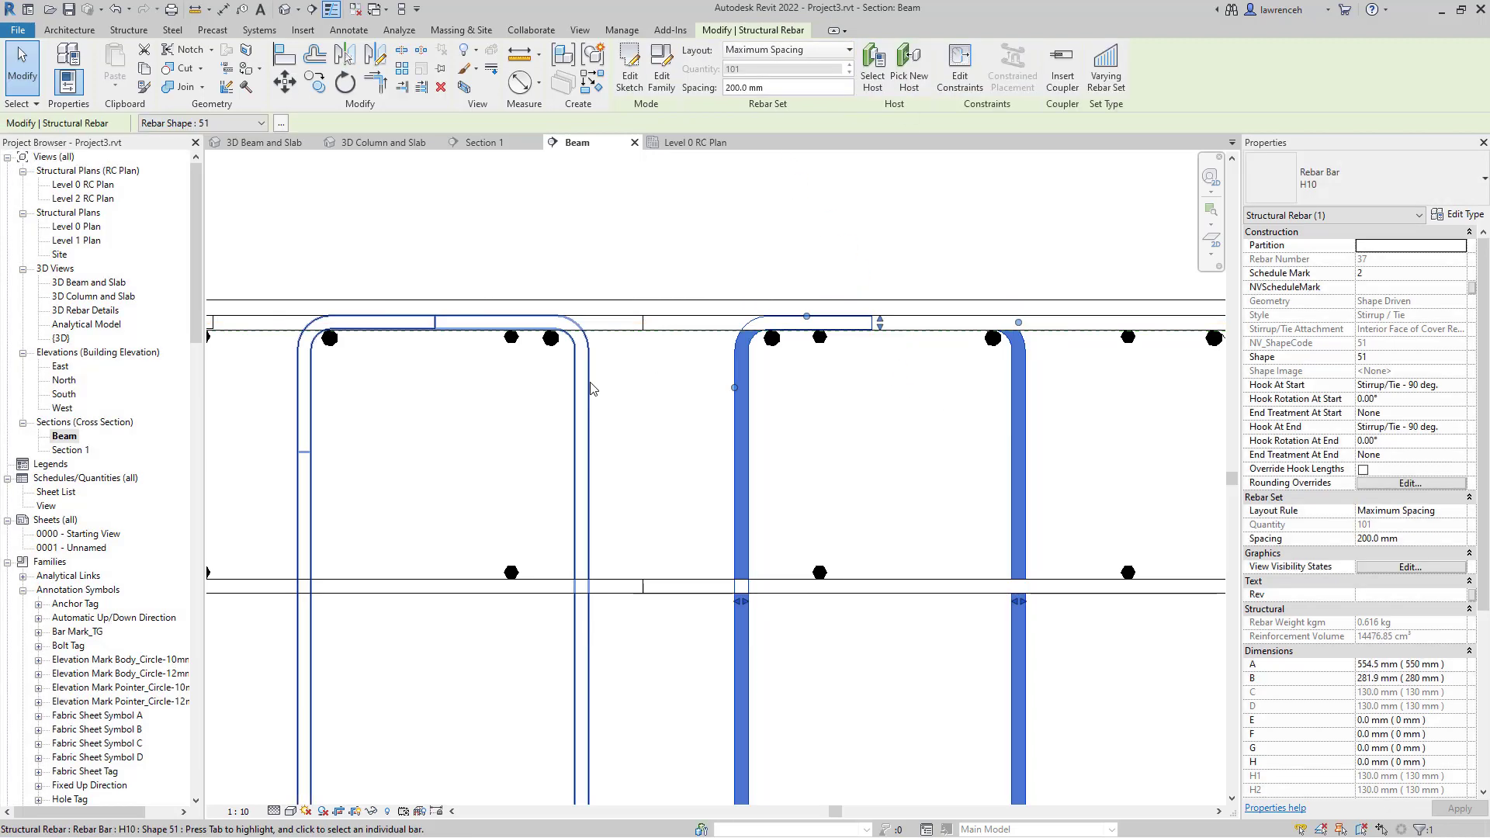
- Constrain the left stirrup's top bar to the cover as well
click(583, 392)
click(963, 74)
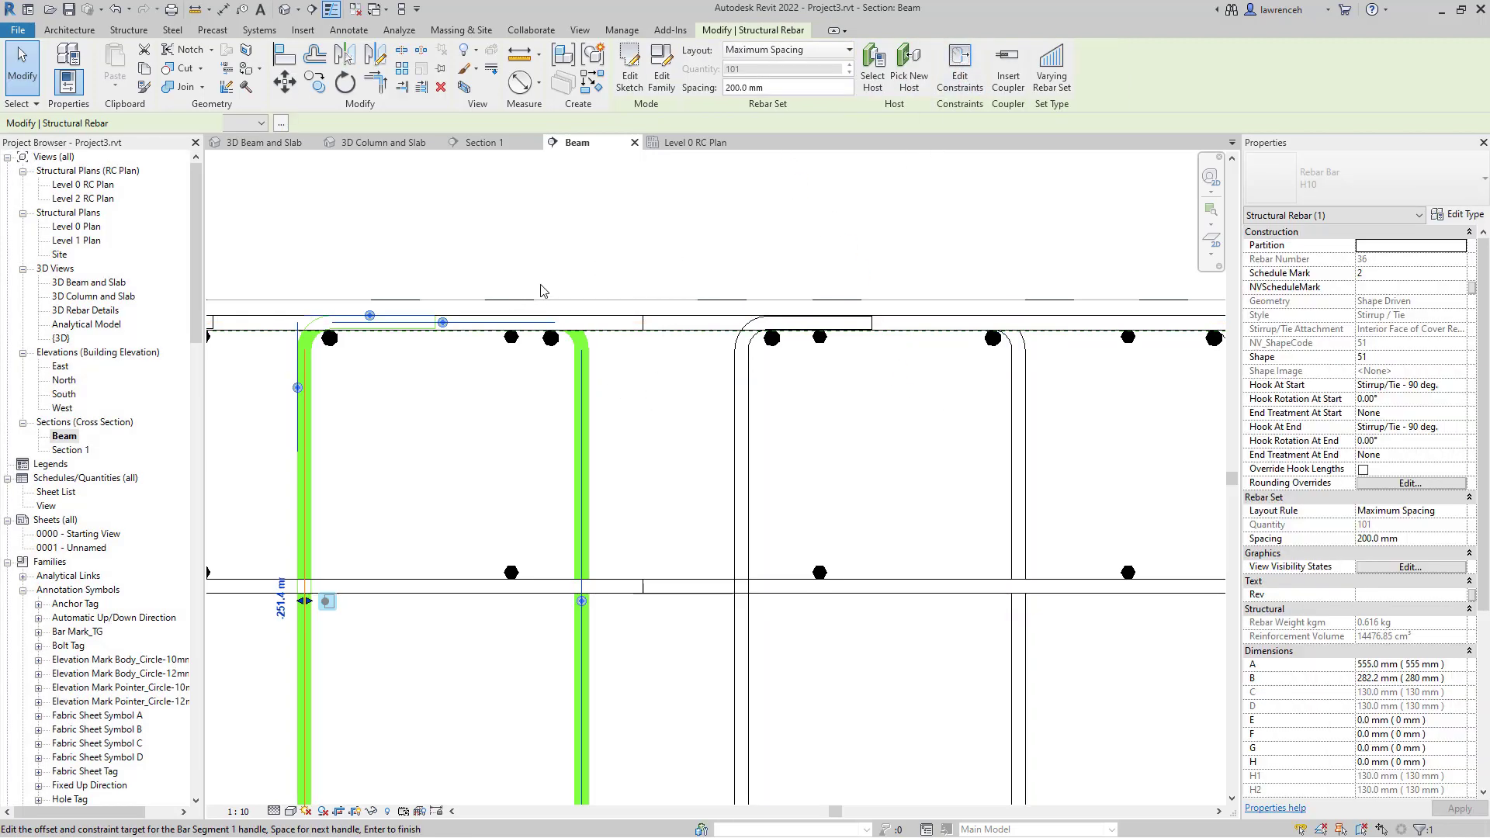
click(483, 329)
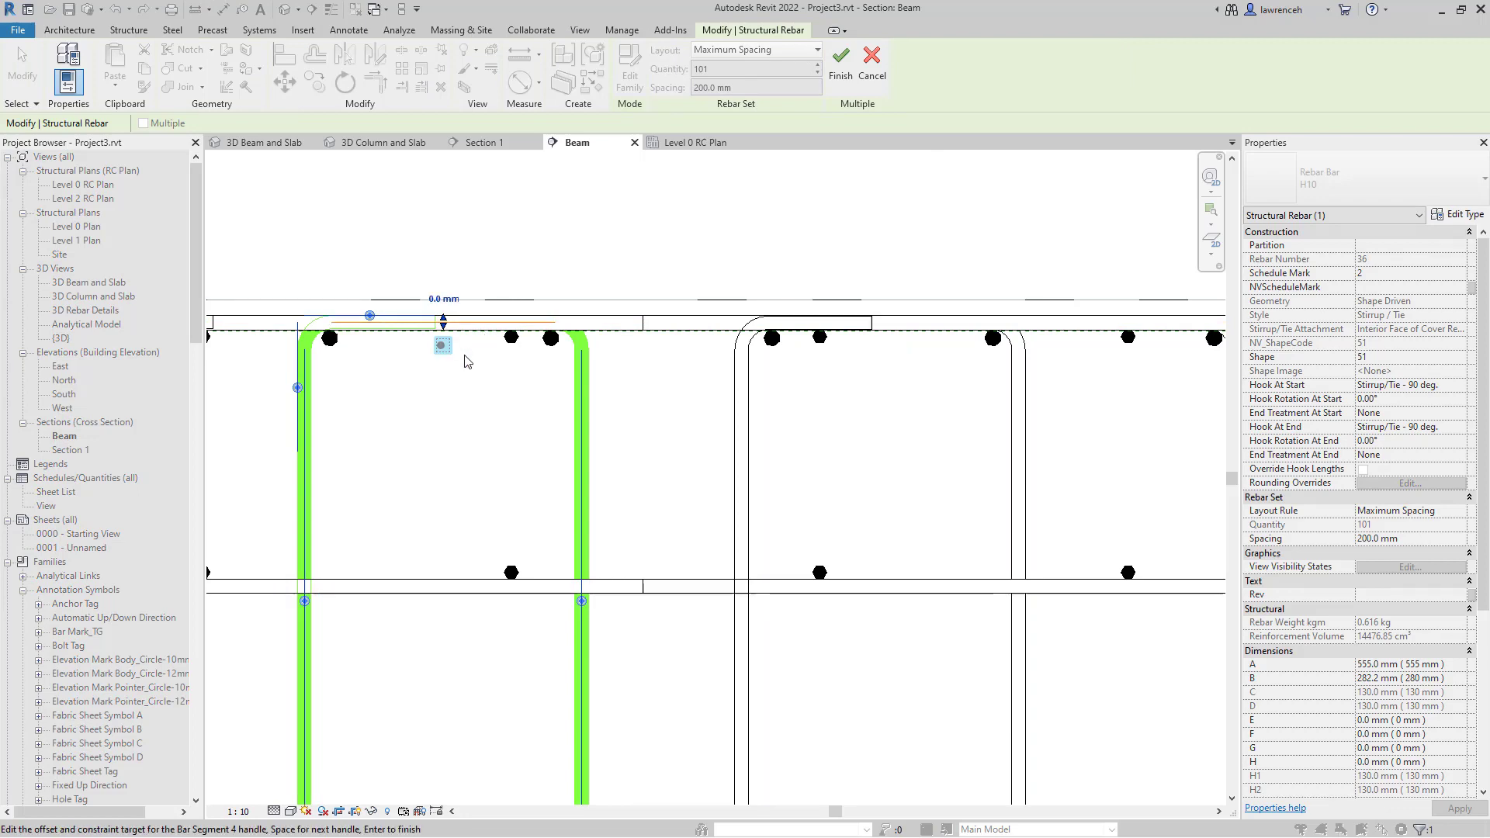
click(841, 62)
scroll(839, 351, down, 2)
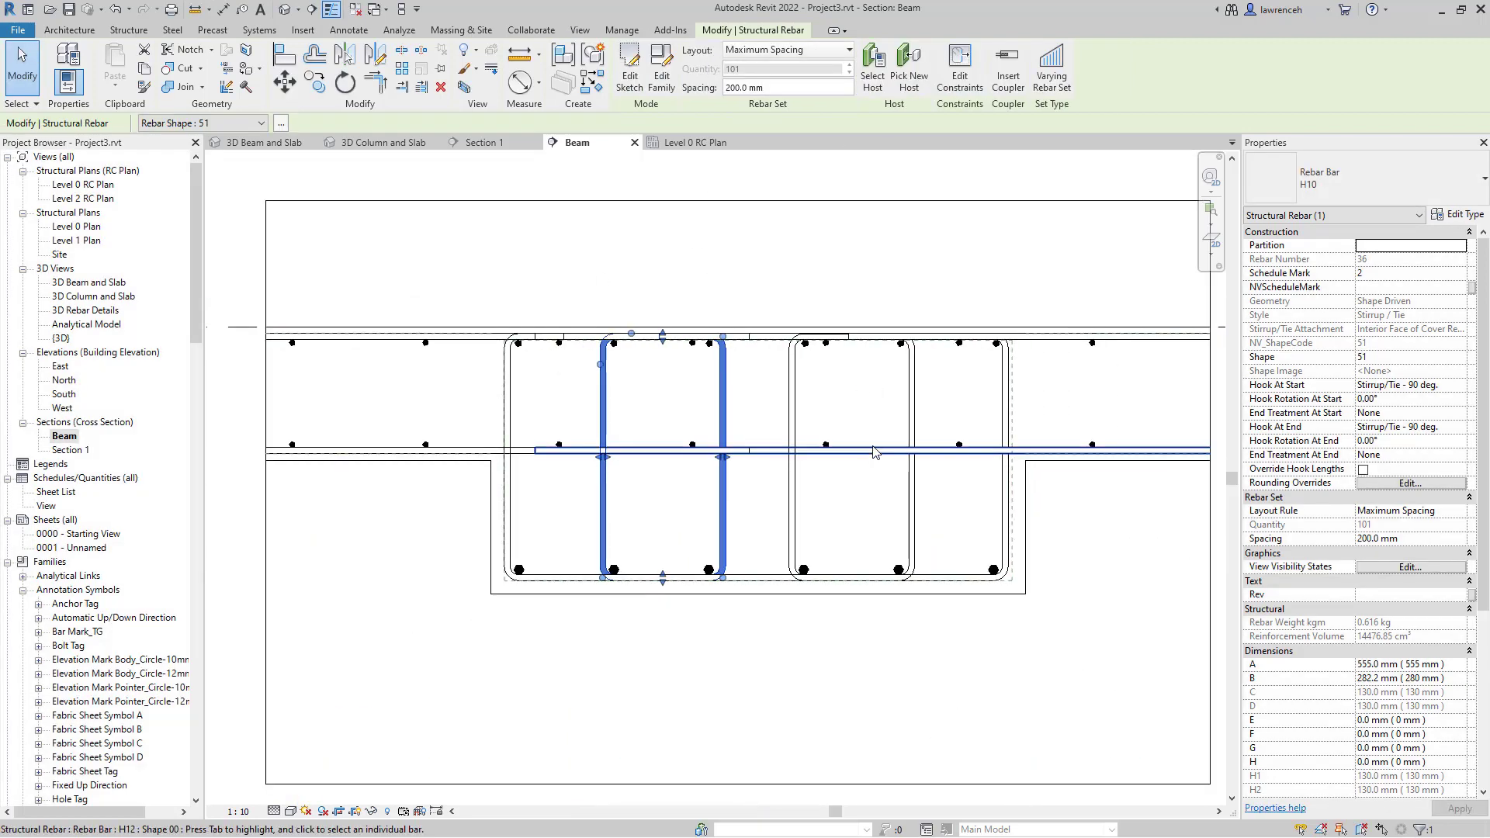
- Make both inner stirrup sets show unobscured and as solids in 3D Beam and Slab
click(852, 526)
click(794, 524)
ctrl+click(723, 525)
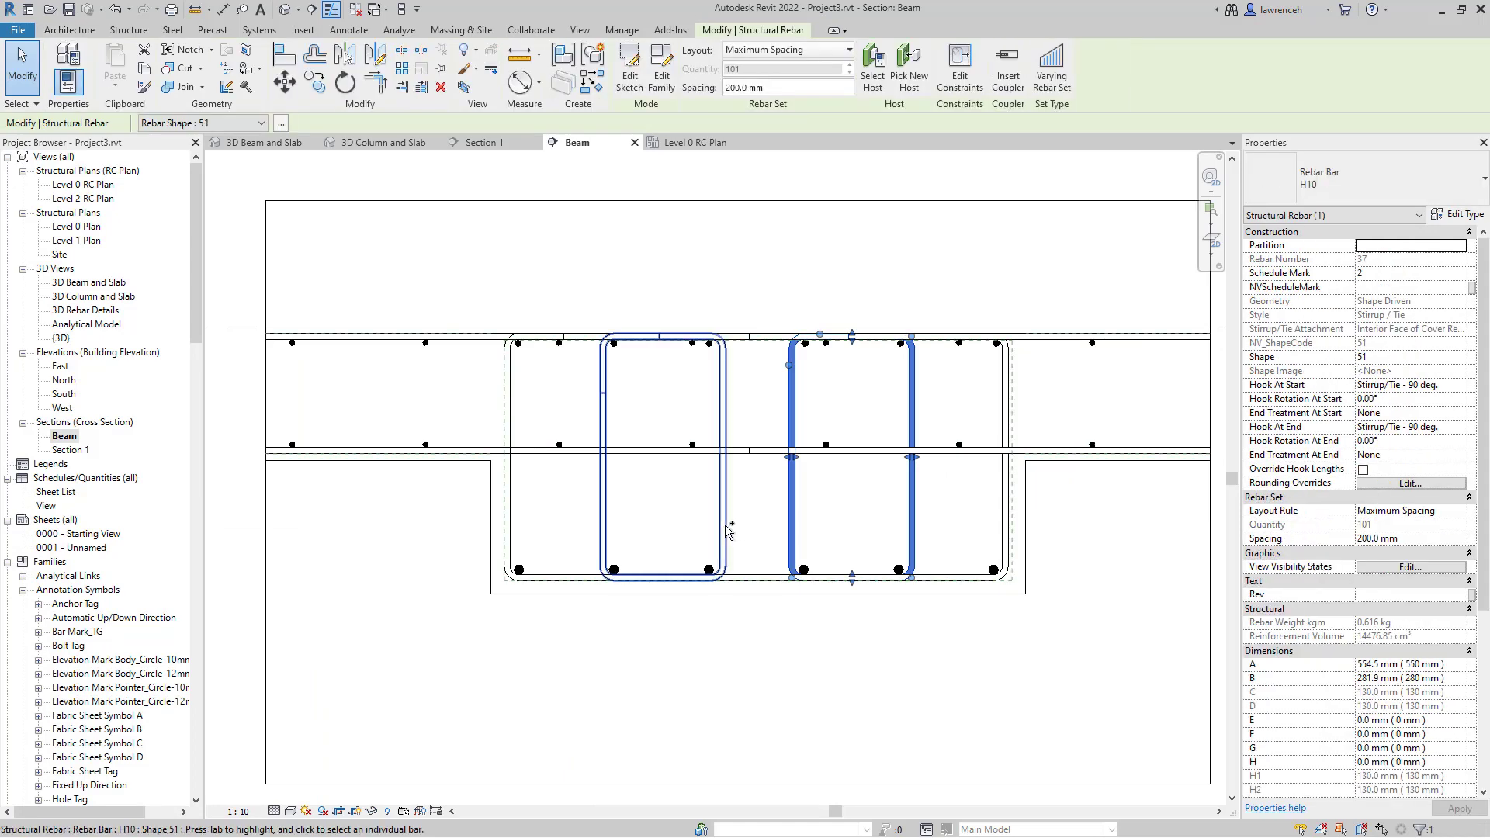
click(1399, 569)
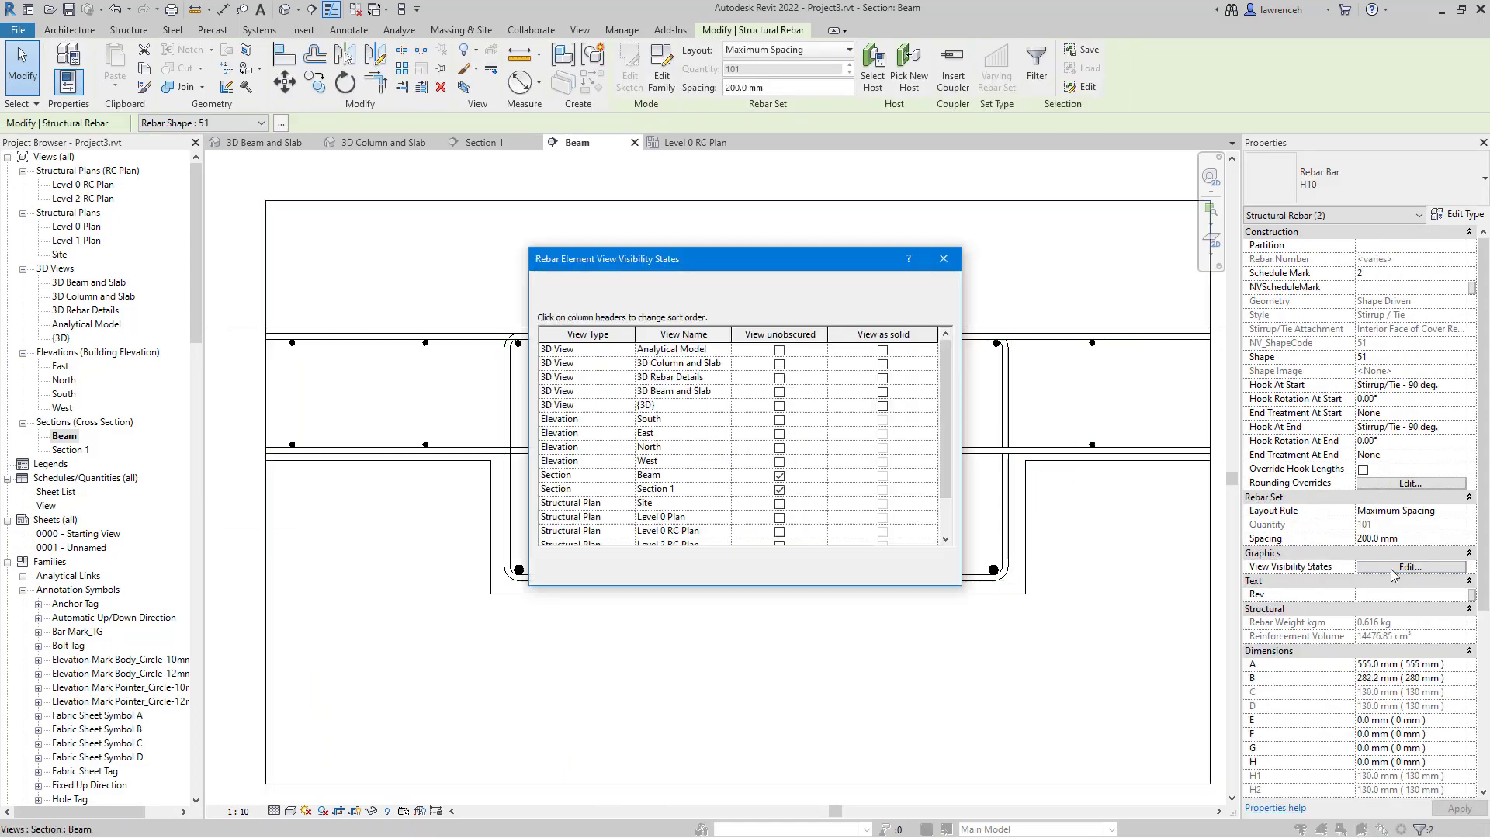
click(785, 393)
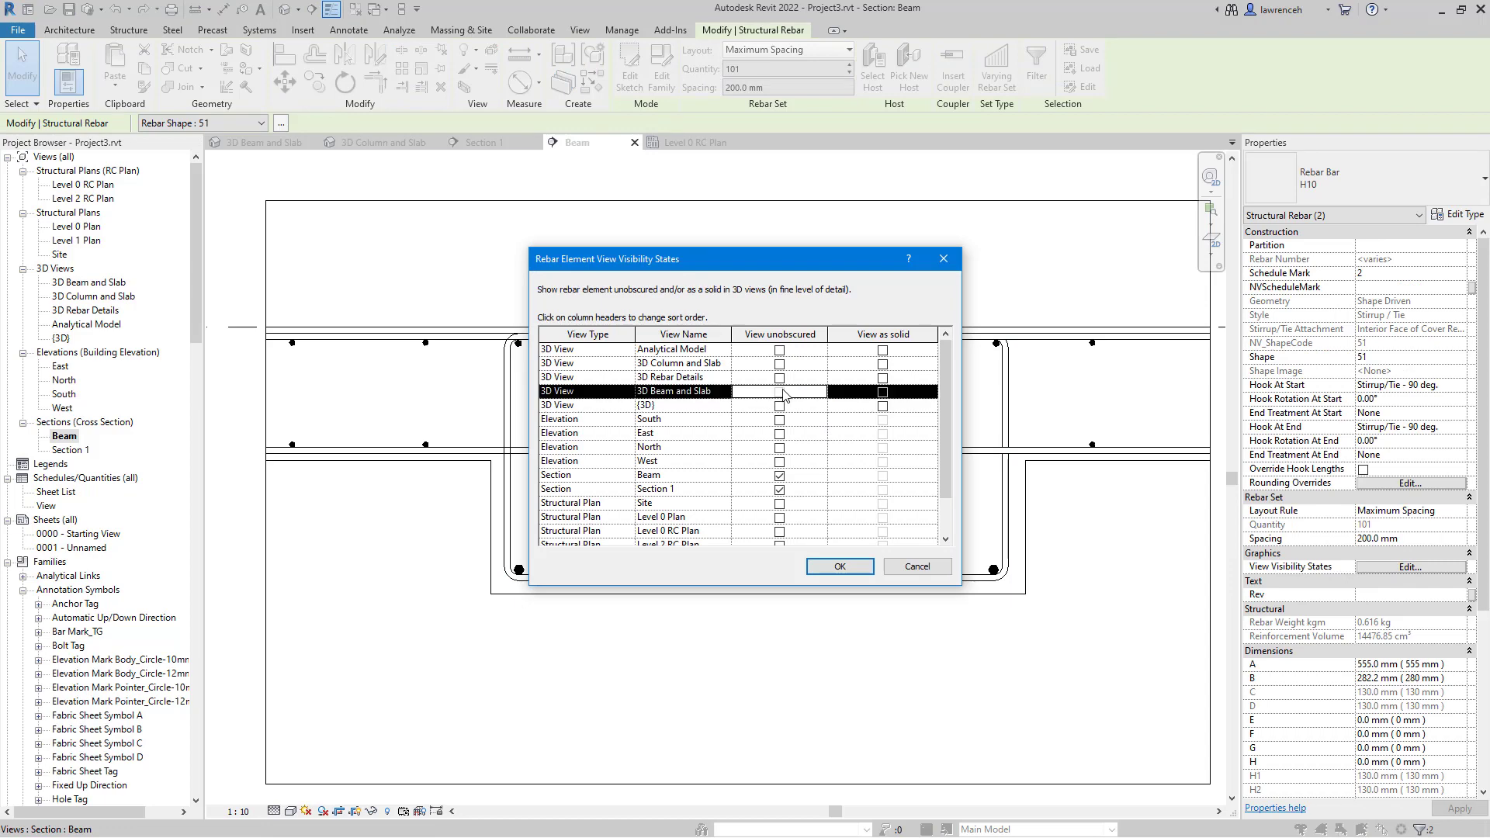
click(883, 393)
click(839, 567)
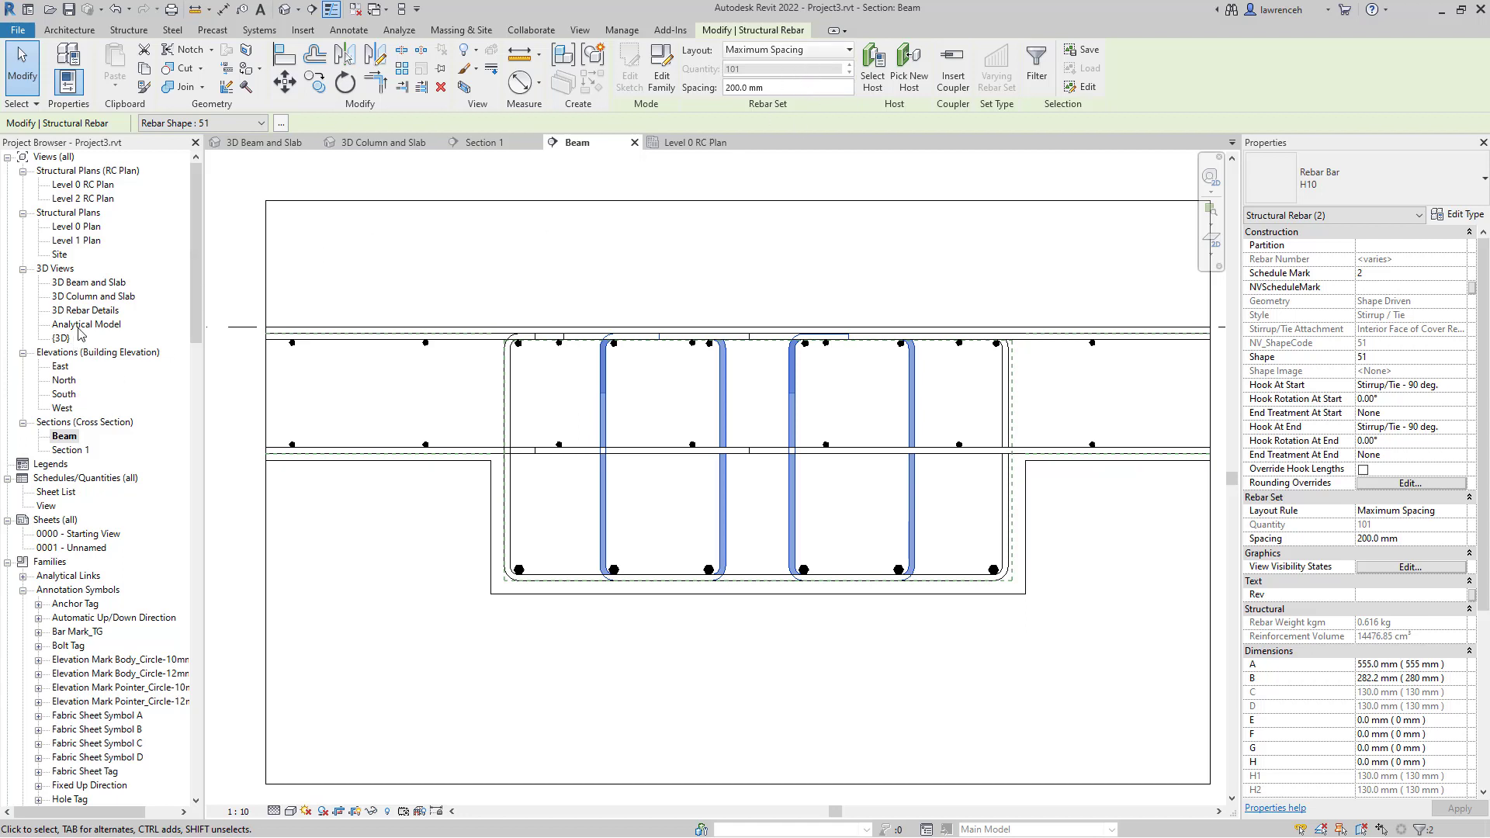
- Open the 3D Beam and Slab view and orbit around the rebar cage
double_click(97, 285)
shift+middle_drag(831, 705, 607, 158)
click(808, 678)
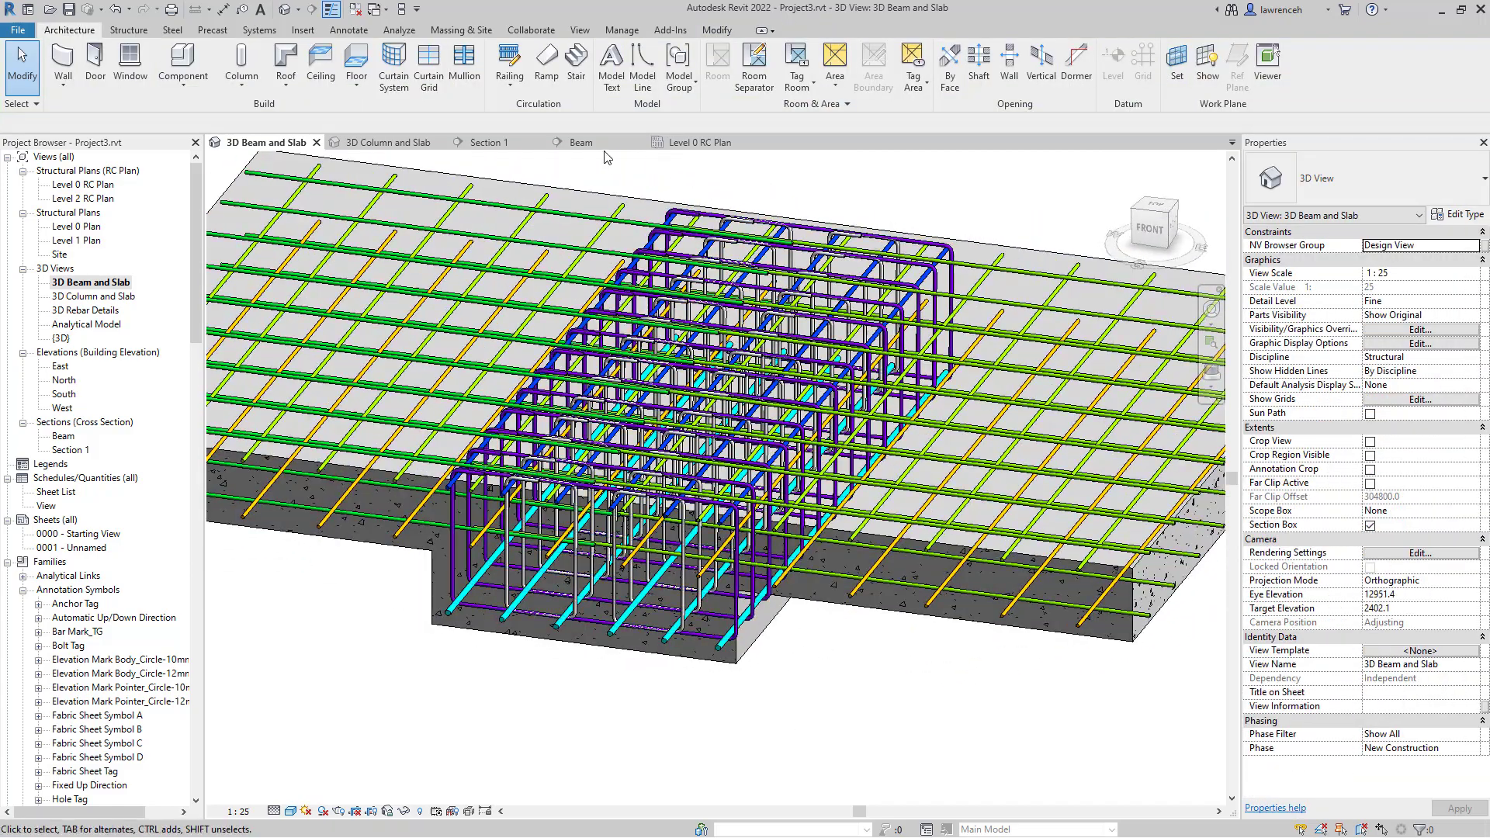
- Return to the Beam section, start rebar placement on the beam, and hide the help tooltips
click(564, 147)
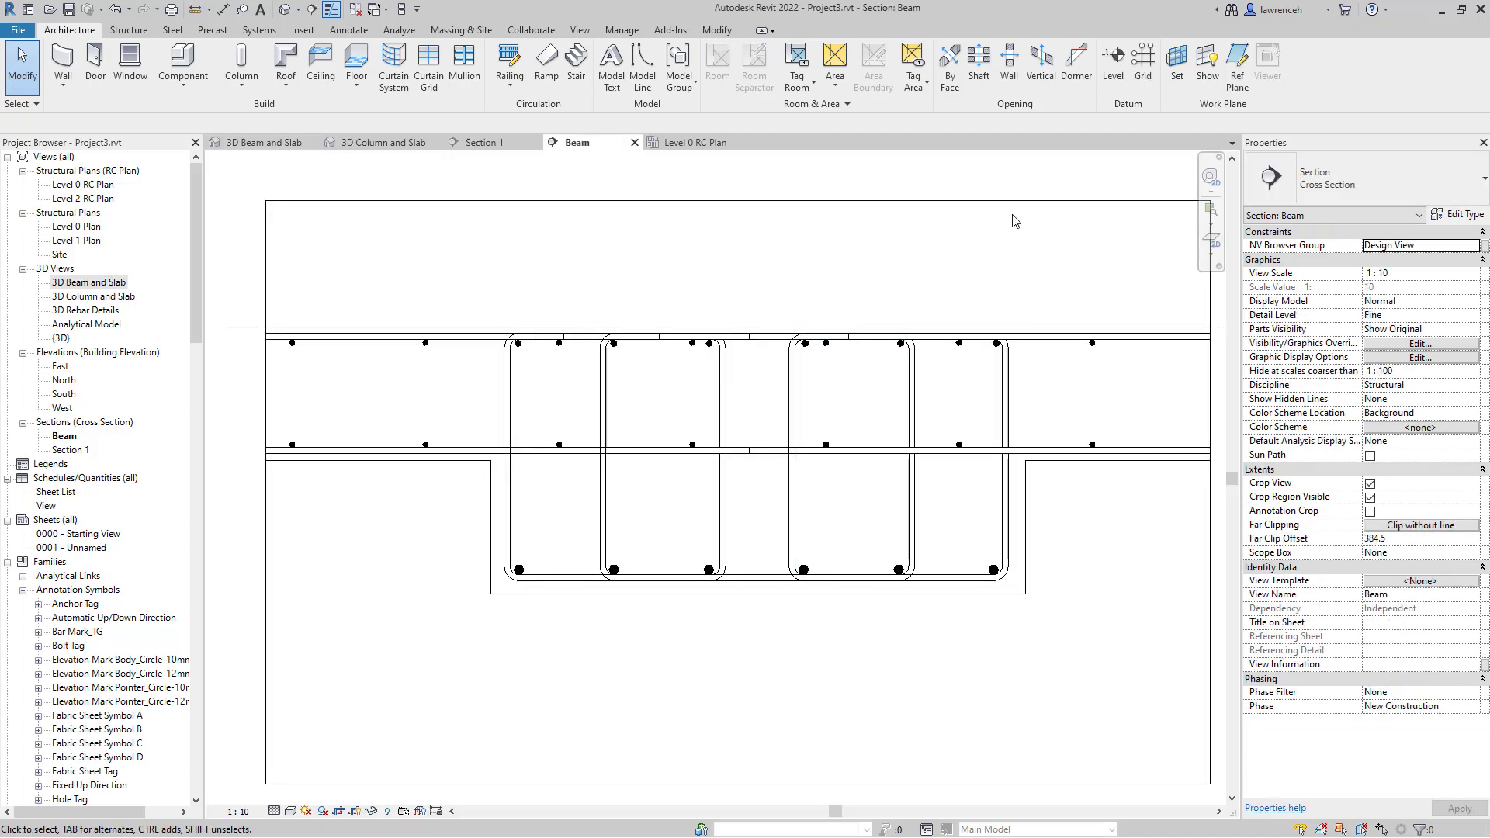
click(812, 506)
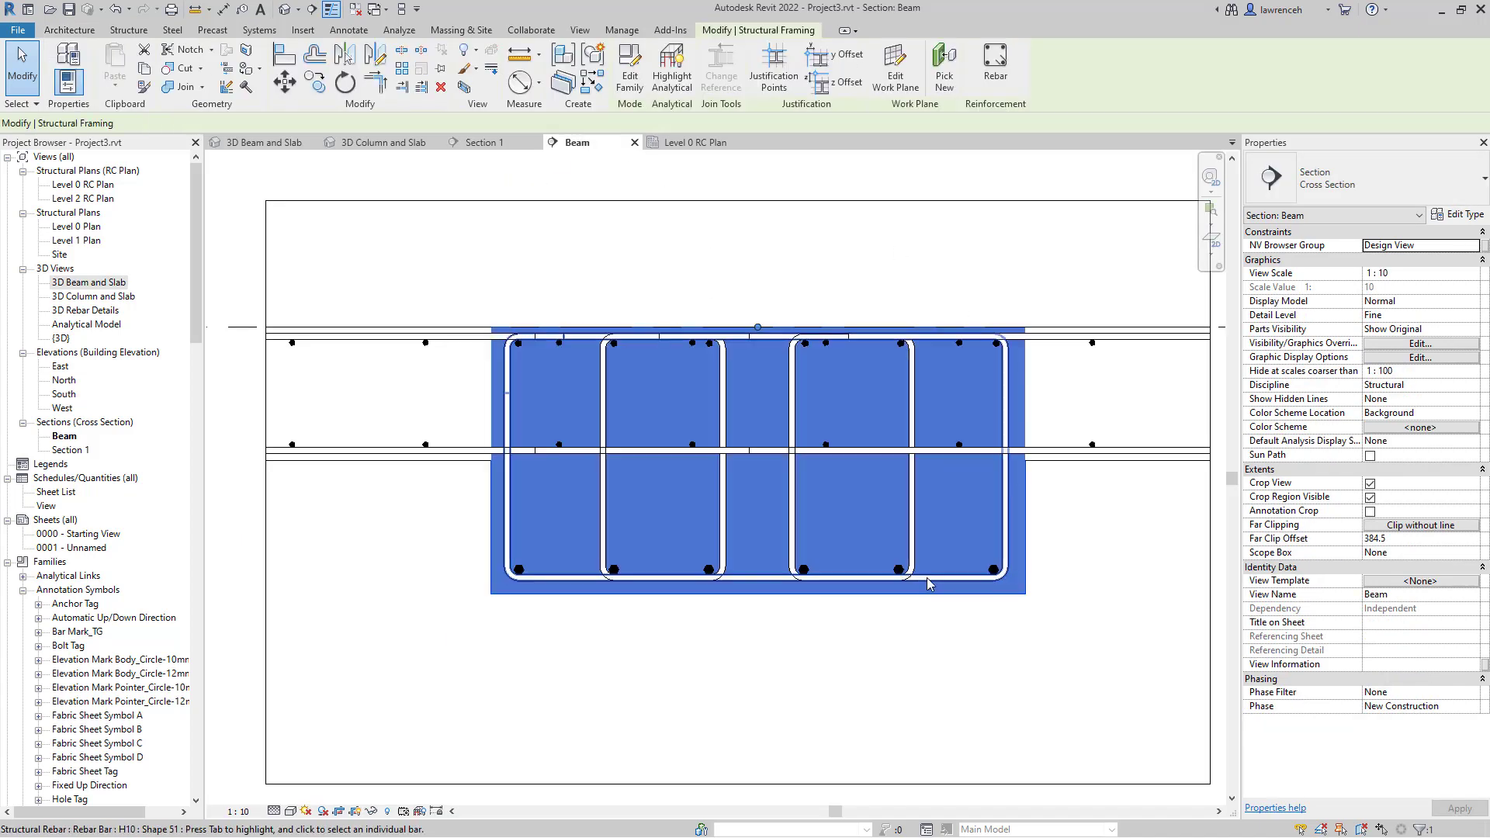
click(996, 76)
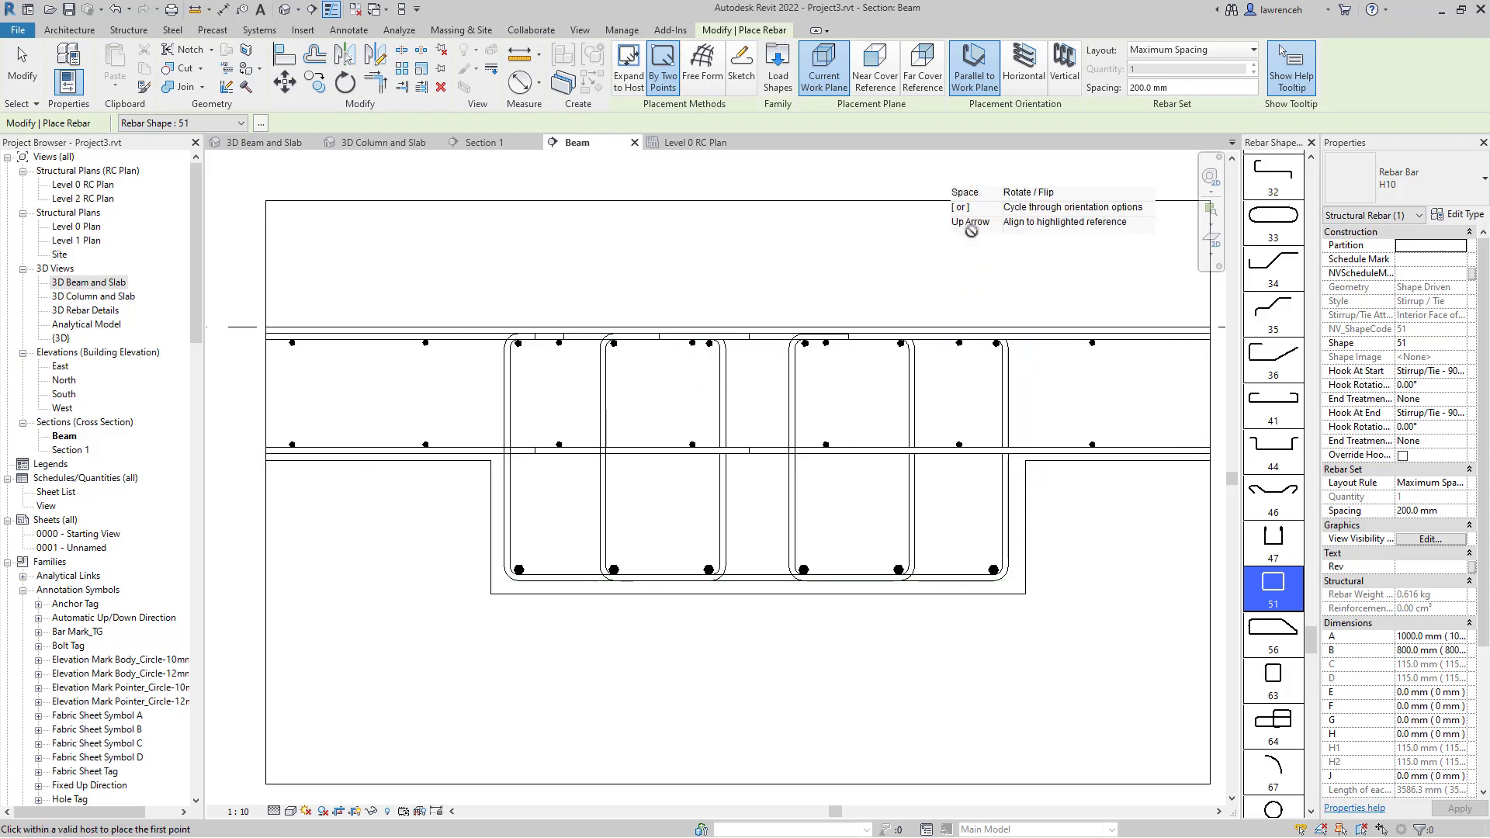
click(1311, 99)
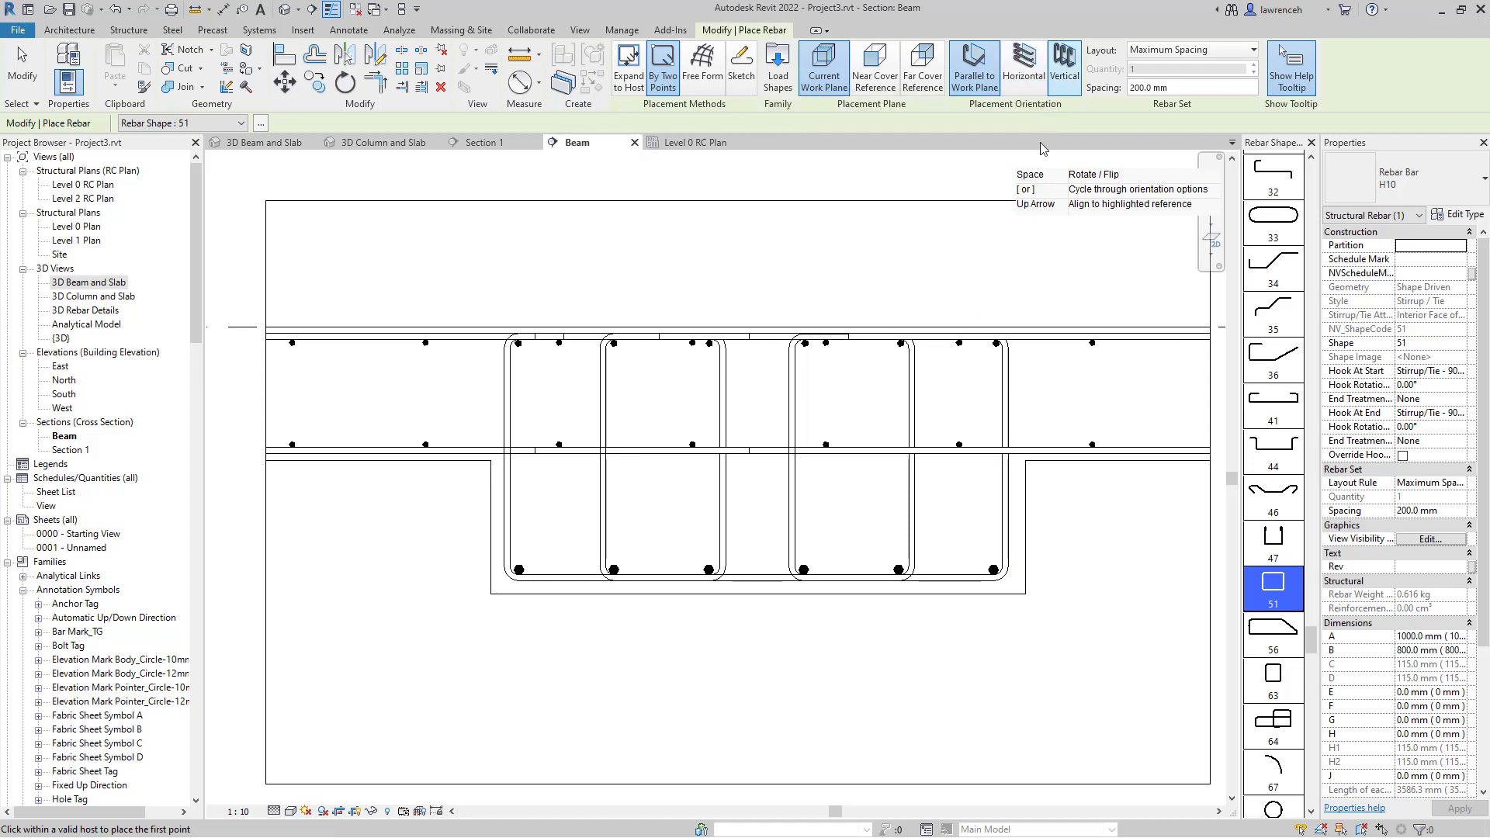
drag(1310, 650, 1321, 140)
- Choose straight shape 00 and review the H10 bar type properties (10.0 mm diameter)
click(1274, 171)
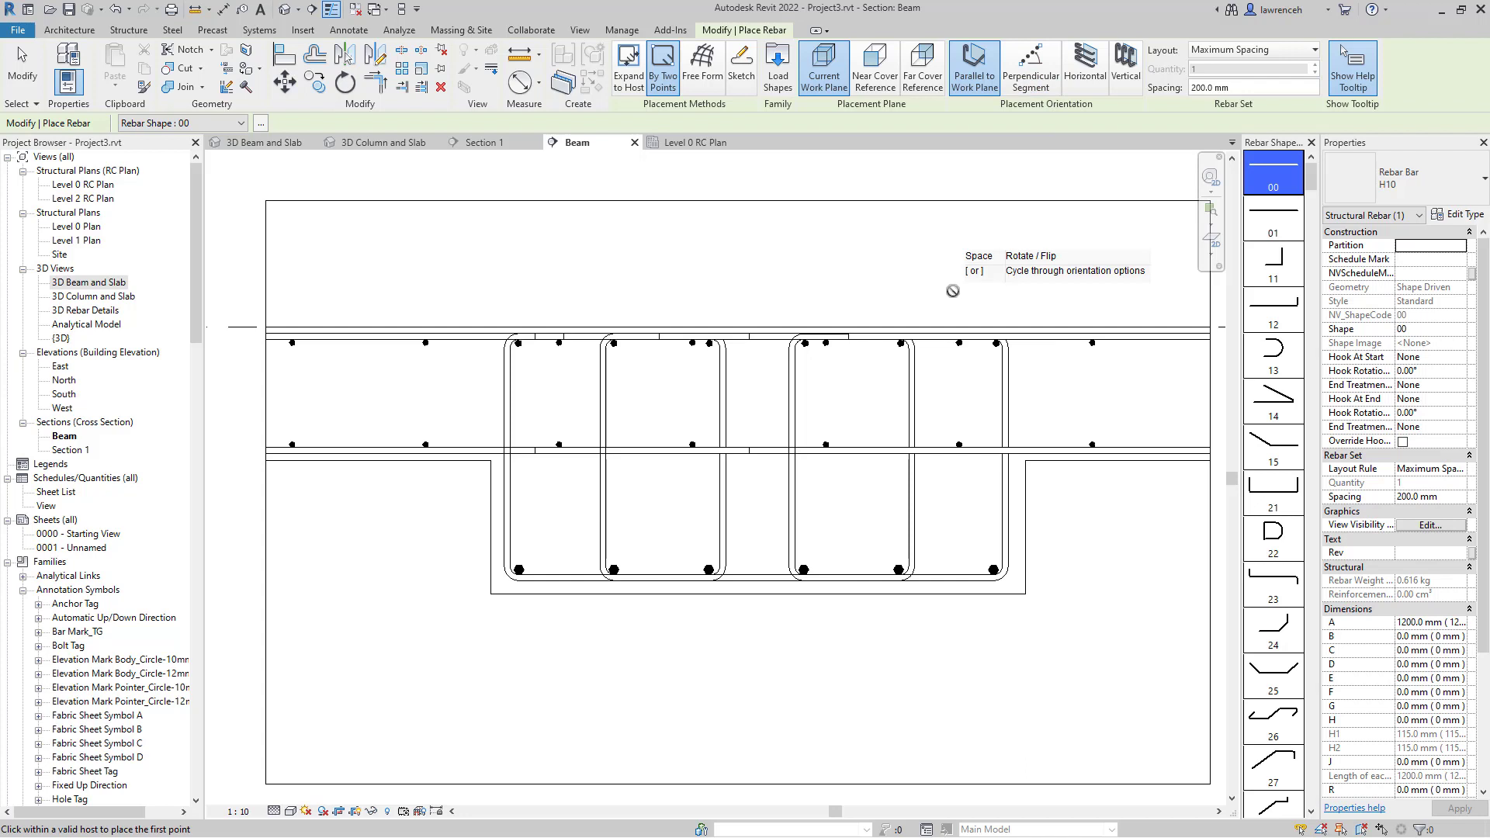
click(1466, 215)
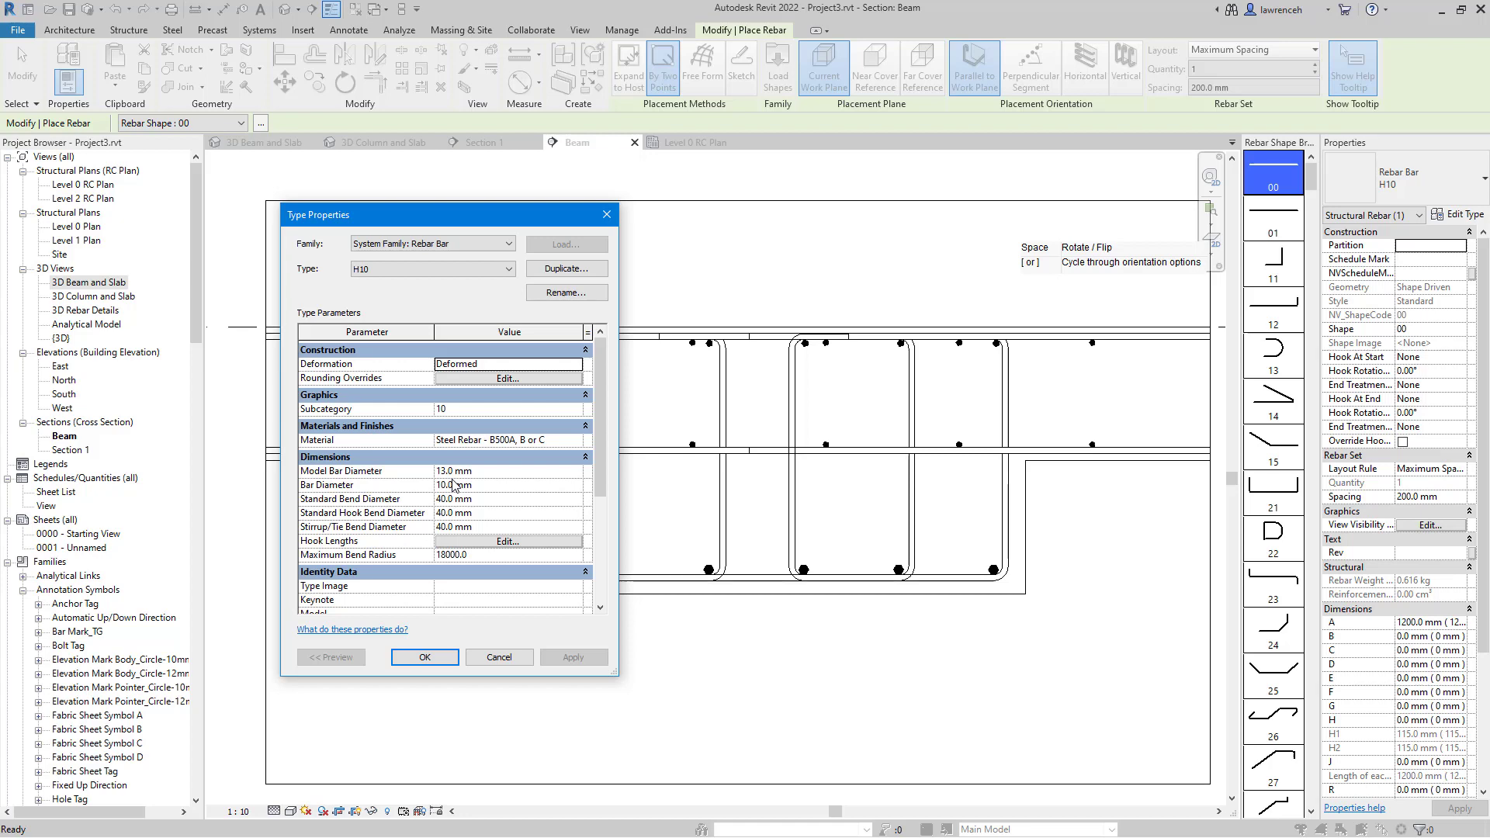
click(512, 660)
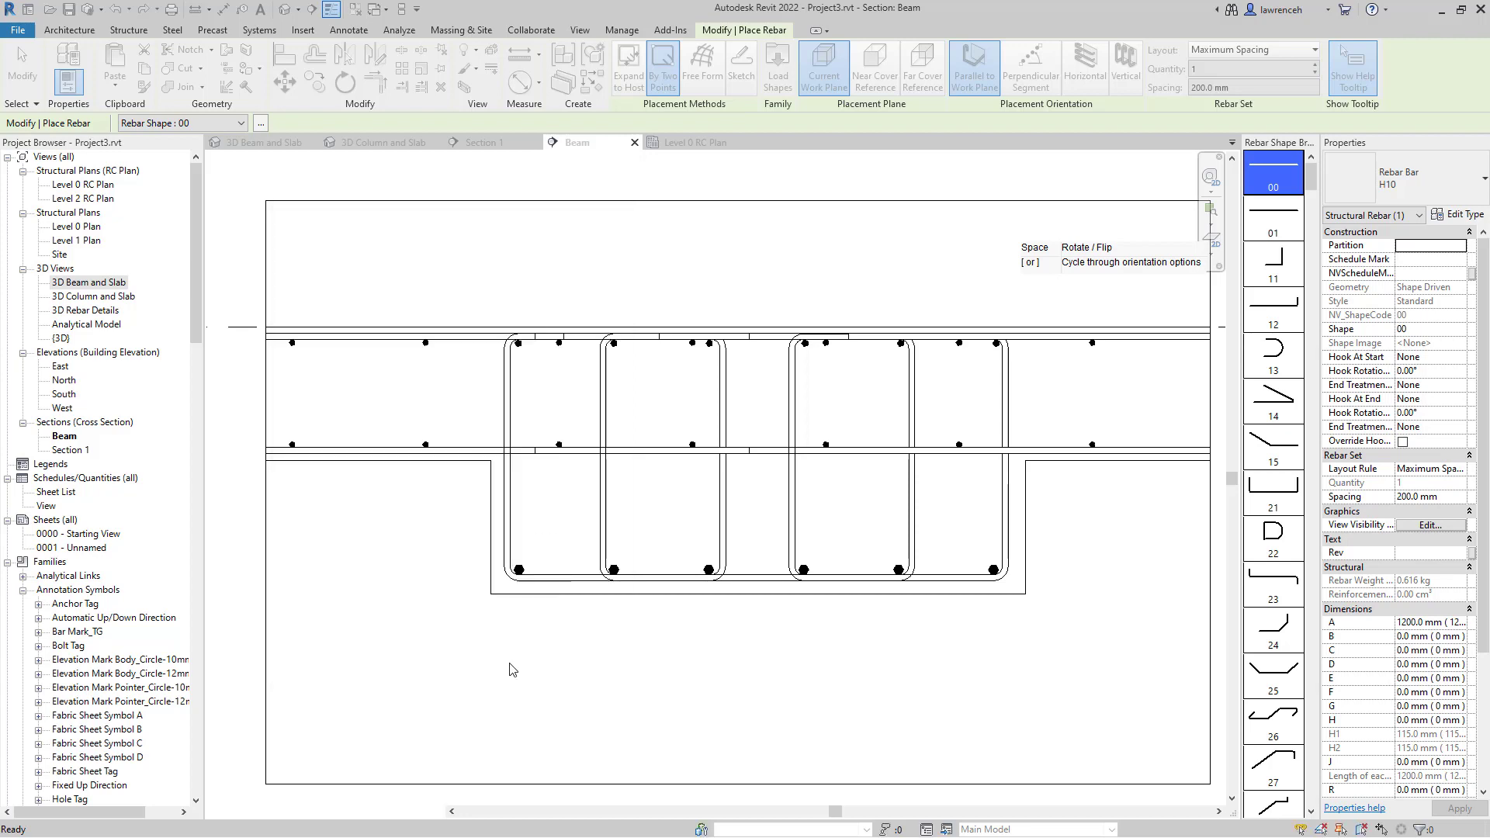